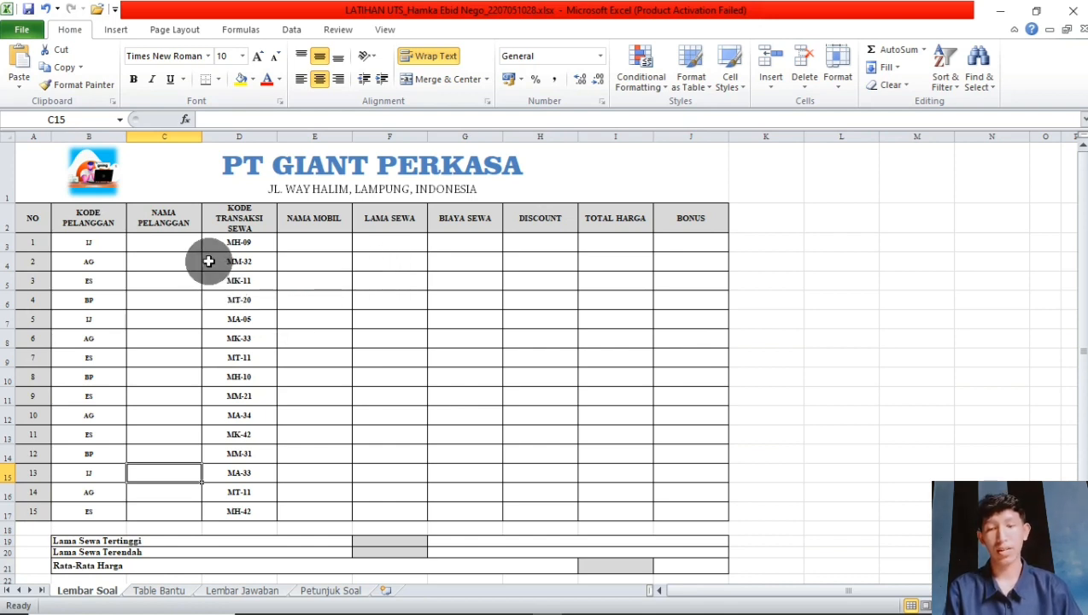
# - Examine the empty NAMA PELANGGAN column on the Lembar Soal sheet and the helper tables on the Table Bantu sheet
pyautogui.click(165, 241)
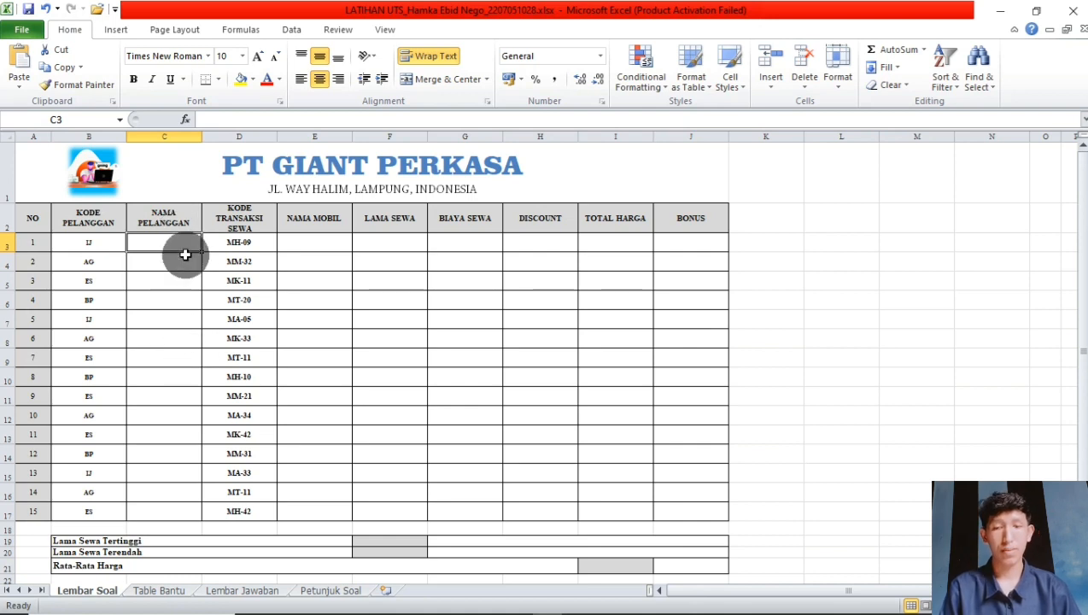
pyautogui.click(177, 266)
pyautogui.click(174, 294)
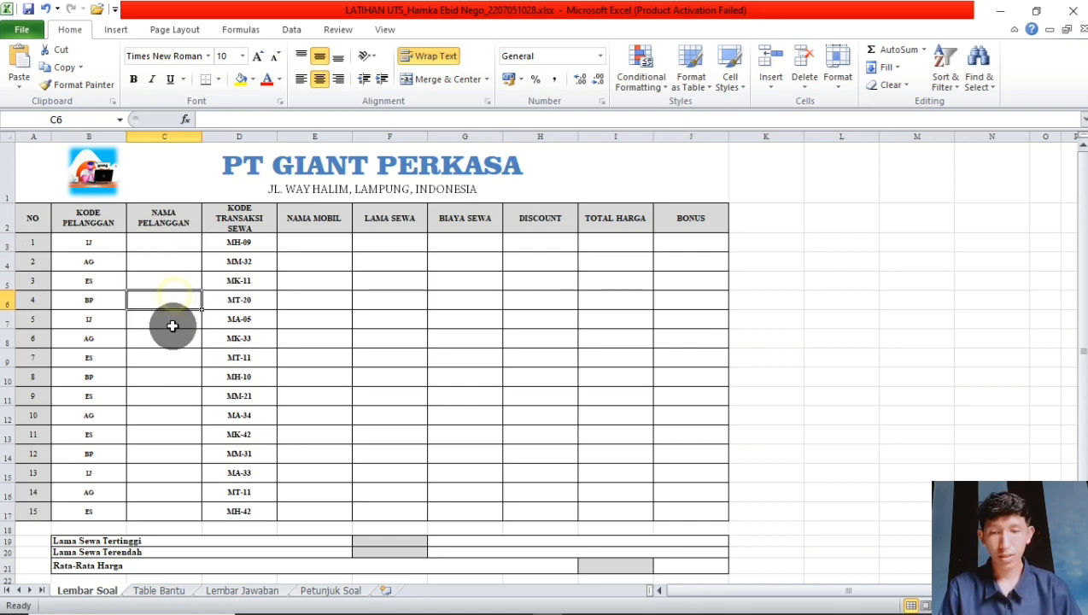
pyautogui.click(175, 260)
pyautogui.click(175, 241)
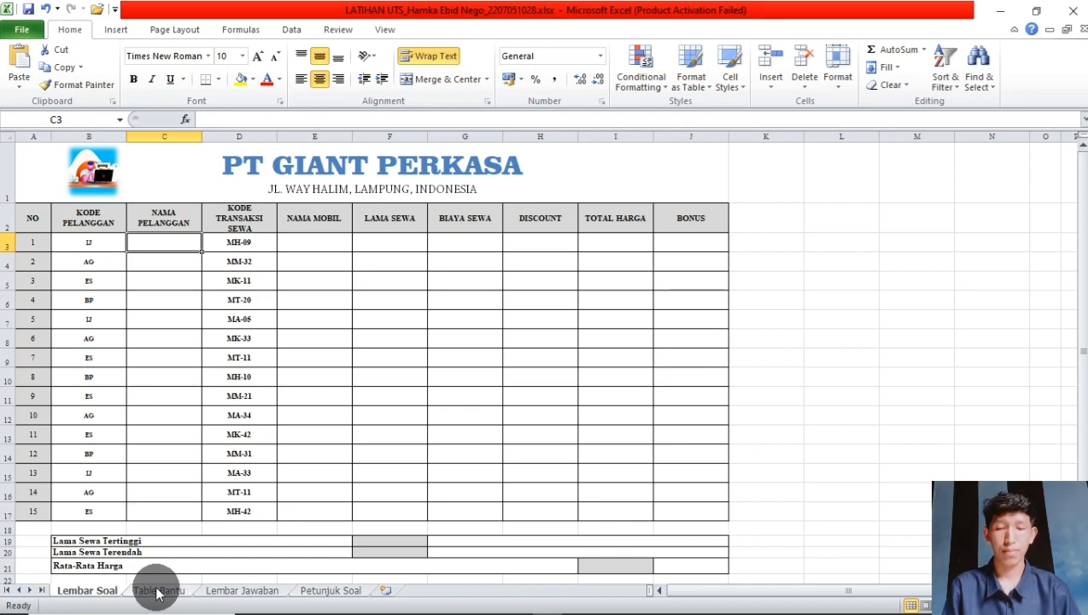
pyautogui.click(157, 591)
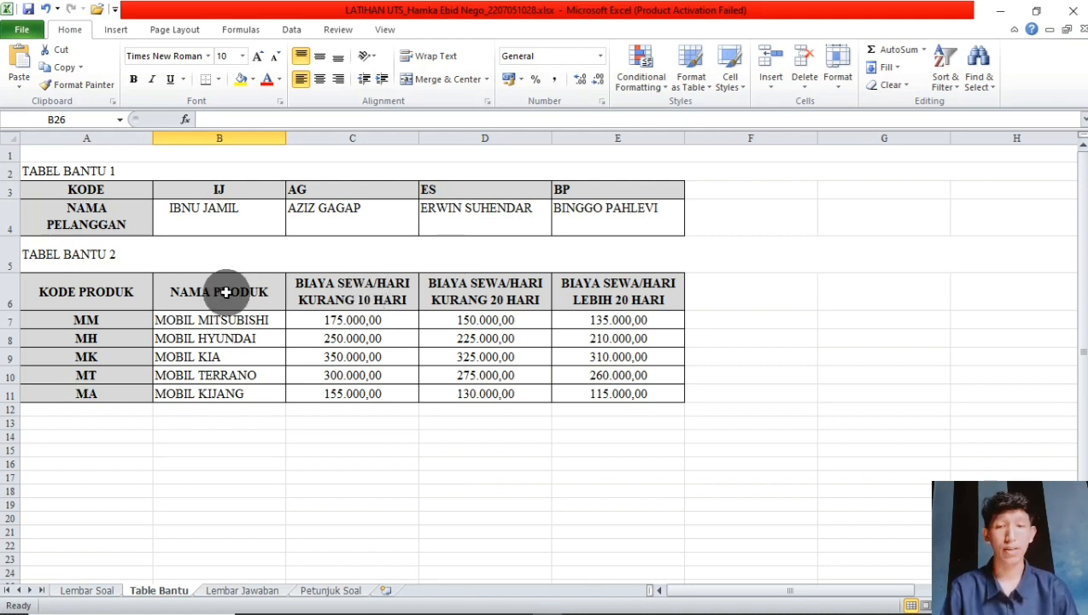
pyautogui.click(116, 595)
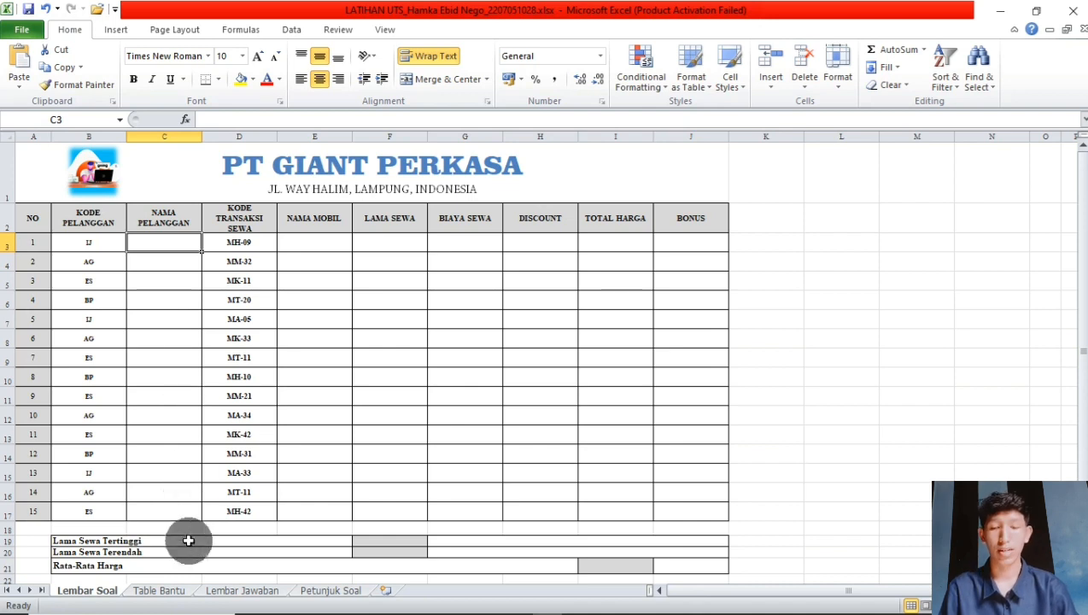
pyautogui.click(164, 598)
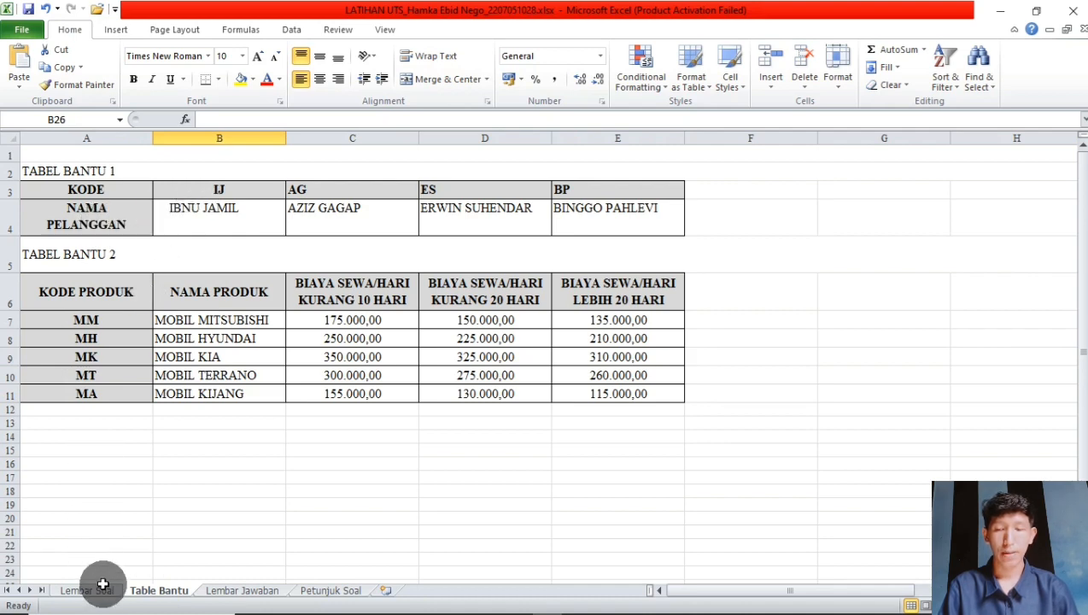
# - Compare the KODE PELANGGAN codes on the Lembar Soal sheet with the codes in TABEL BANTU 1 on the Table Bantu sheet
pyautogui.click(103, 584)
pyautogui.click(92, 243)
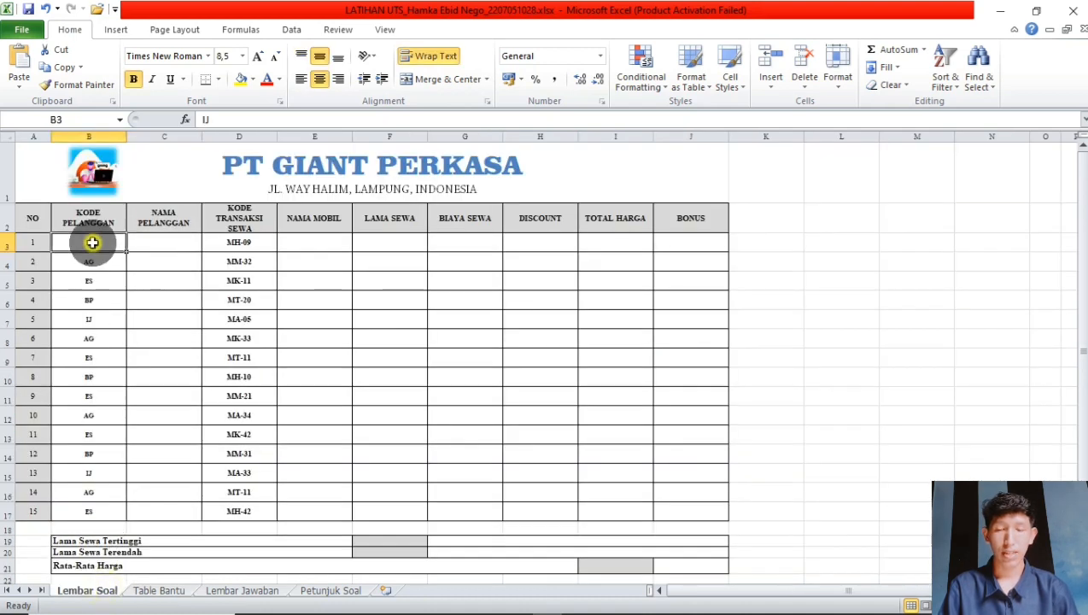
pyautogui.click(90, 226)
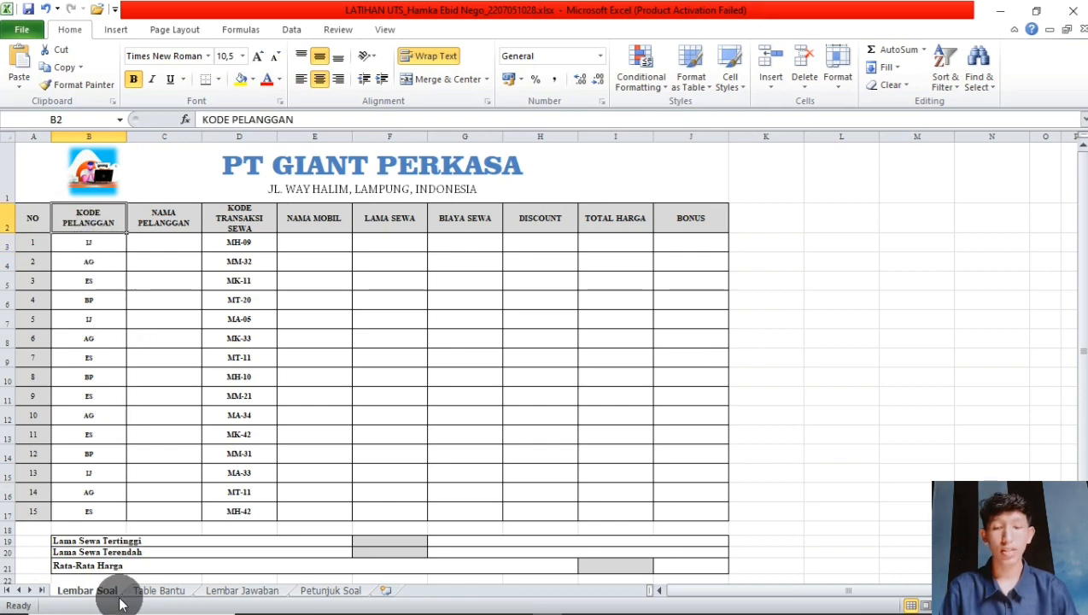
pyautogui.click(152, 587)
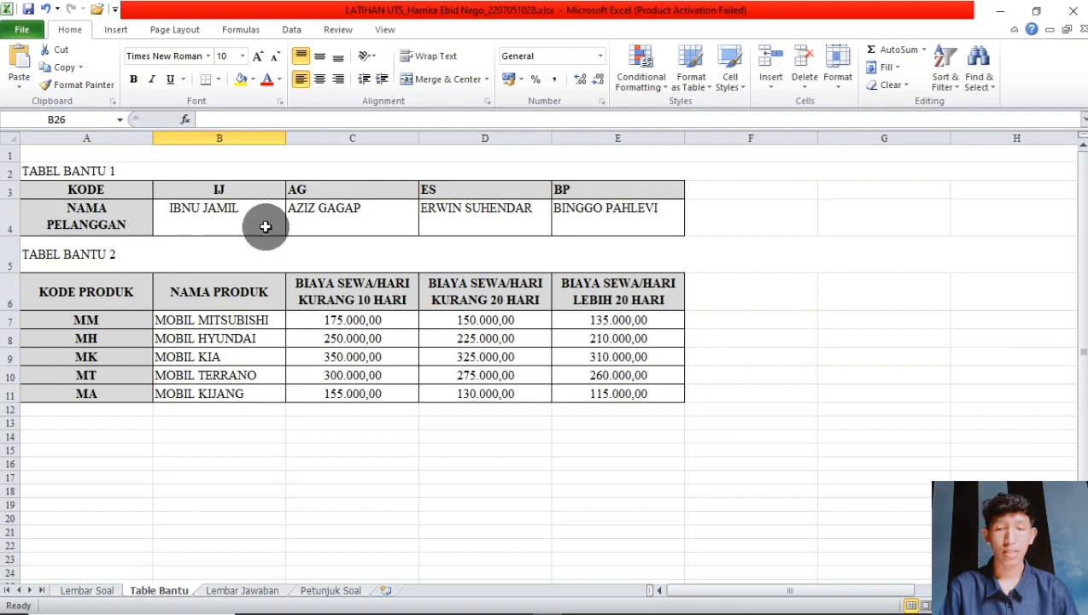
pyautogui.click(87, 590)
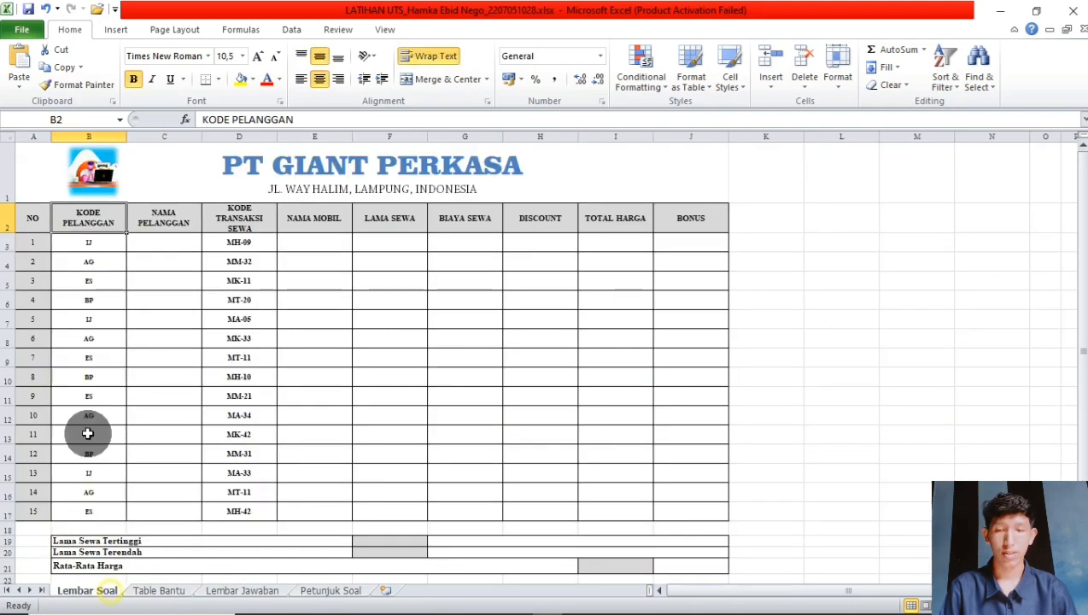
pyautogui.click(89, 246)
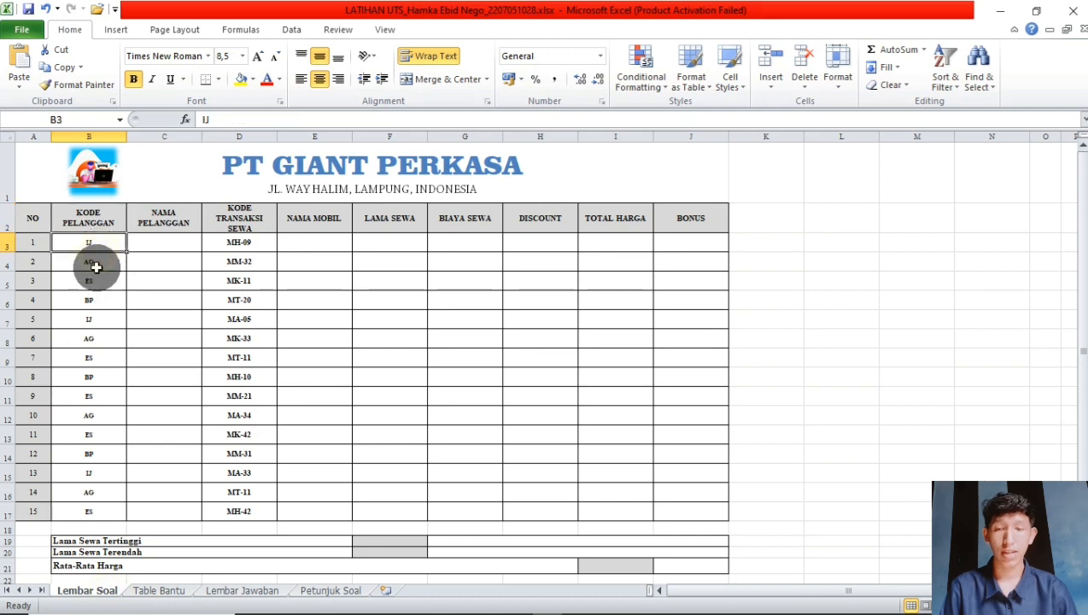
pyautogui.click(90, 263)
pyautogui.click(90, 297)
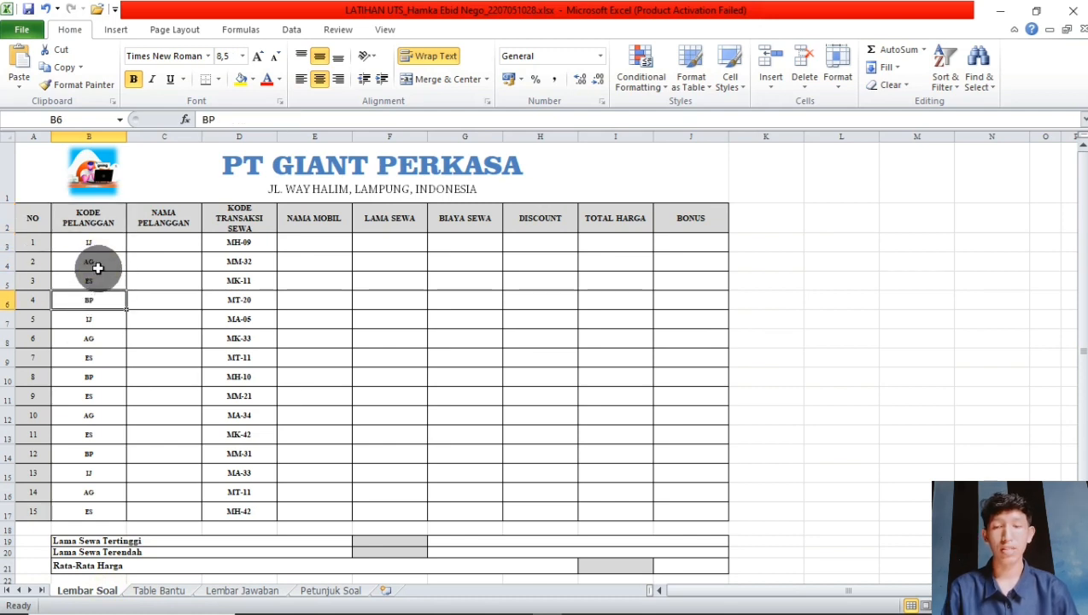
pyautogui.click(177, 246)
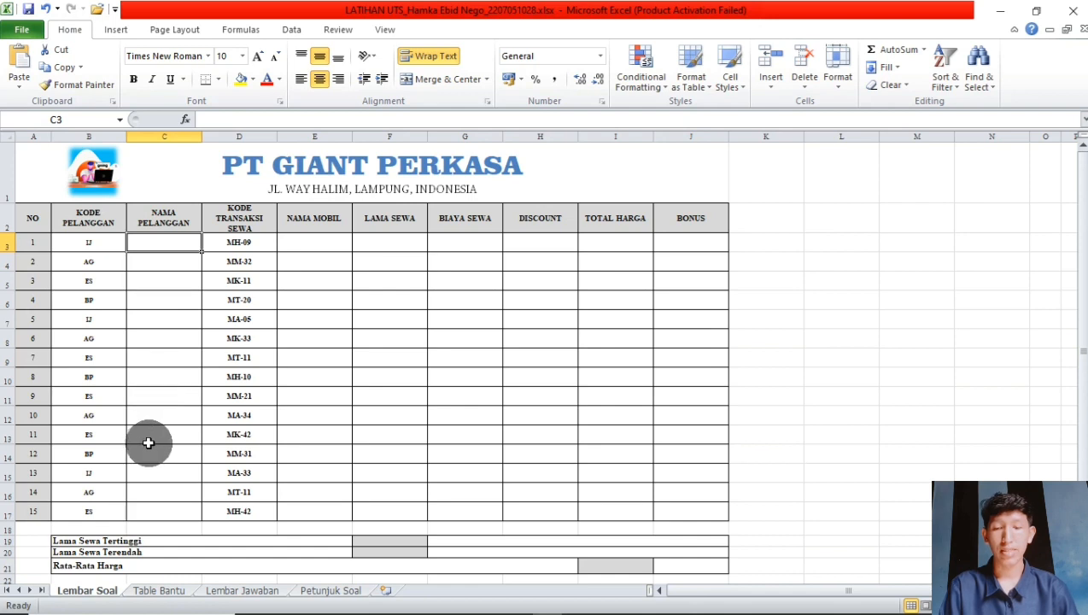
pyautogui.click(161, 590)
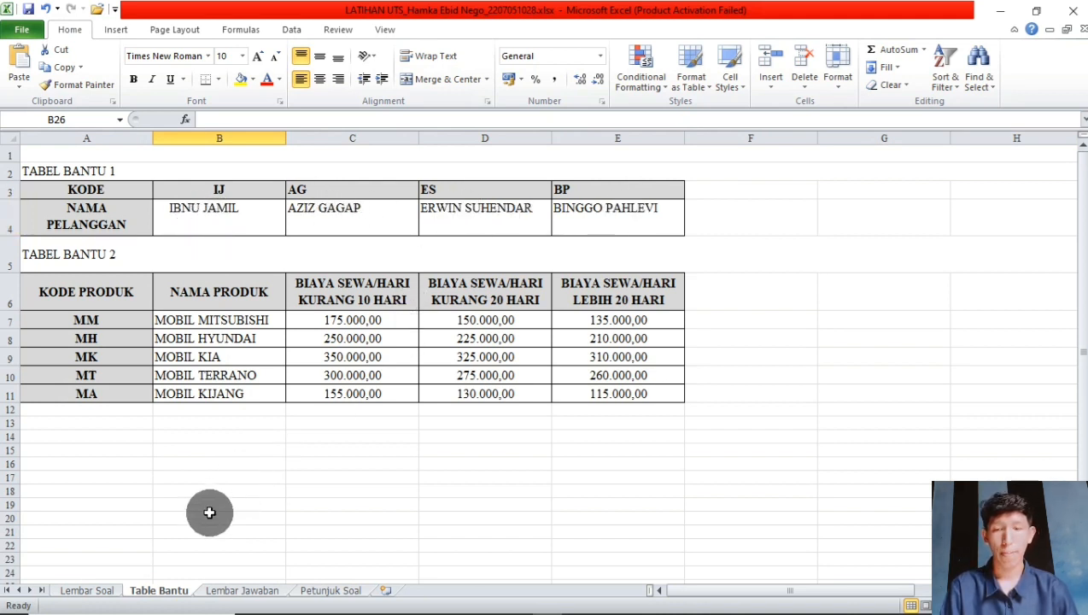
pyautogui.click(89, 590)
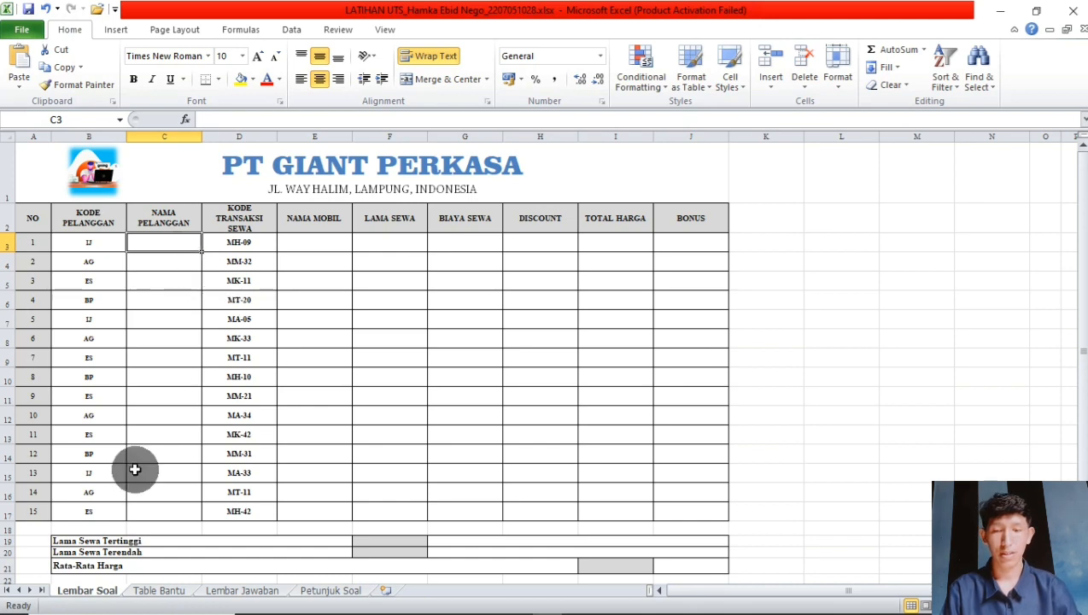
pyautogui.click(160, 590)
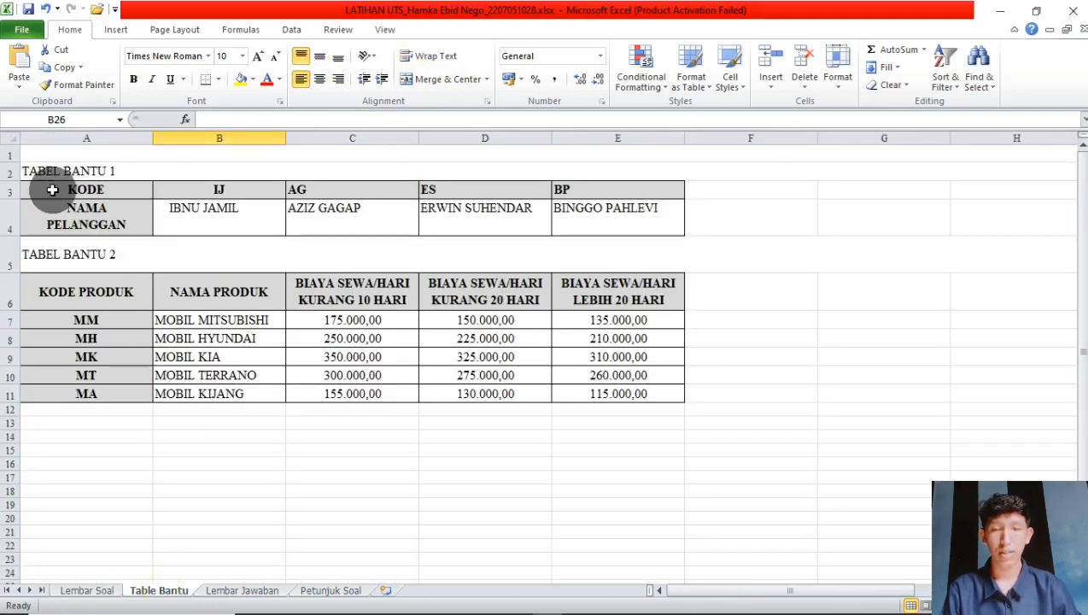
# - Assign the range name SATU to the TABEL BANTU 1 cells A3:E4, including the KODE and NAMA PELANGGAN row labels
pyautogui.moveTo(41, 188); pyautogui.dragTo(589, 208)
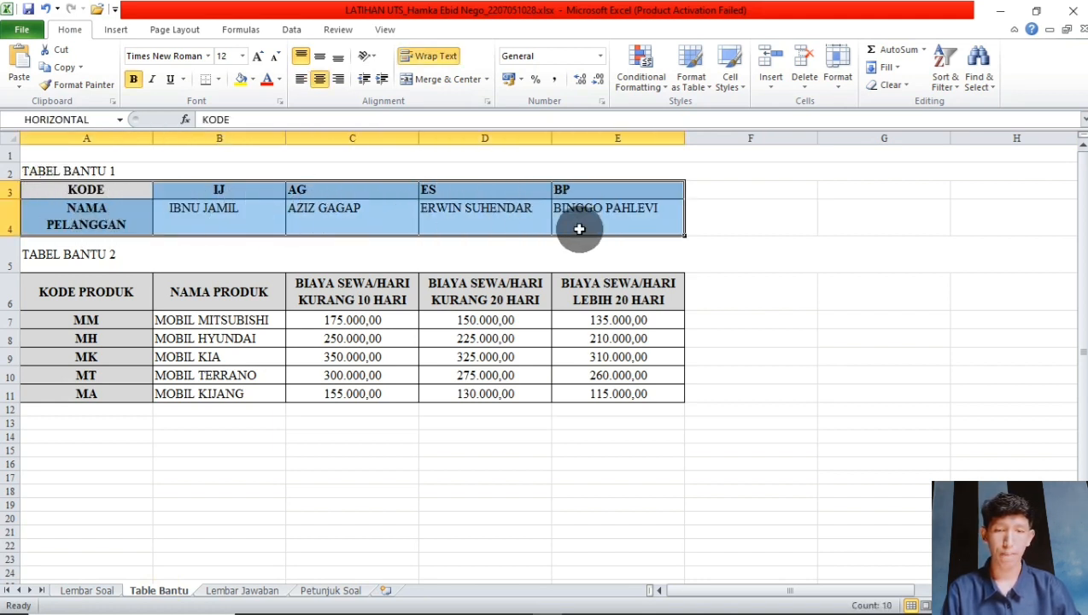
pyautogui.click(50, 184)
pyautogui.click(49, 175)
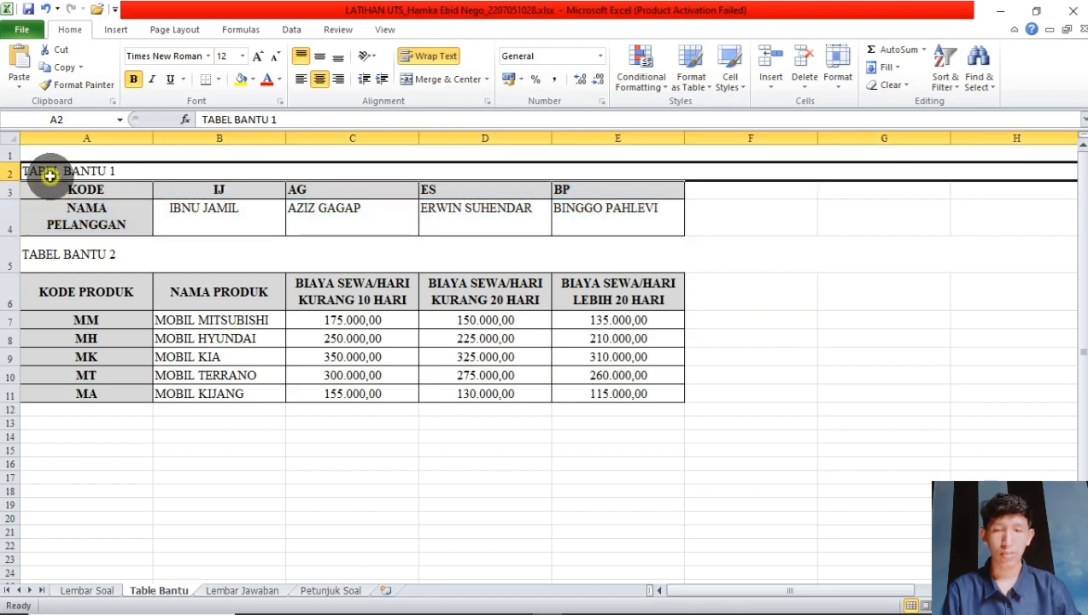
pyautogui.click(53, 210)
pyautogui.moveTo(53, 190); pyautogui.dragTo(600, 205)
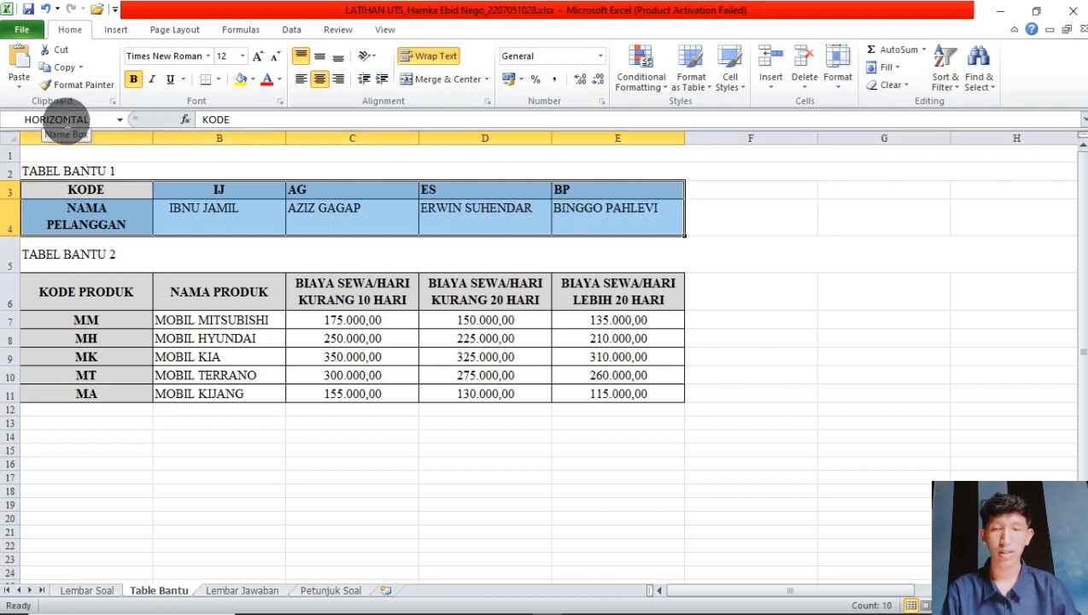
pyautogui.click(85, 120)
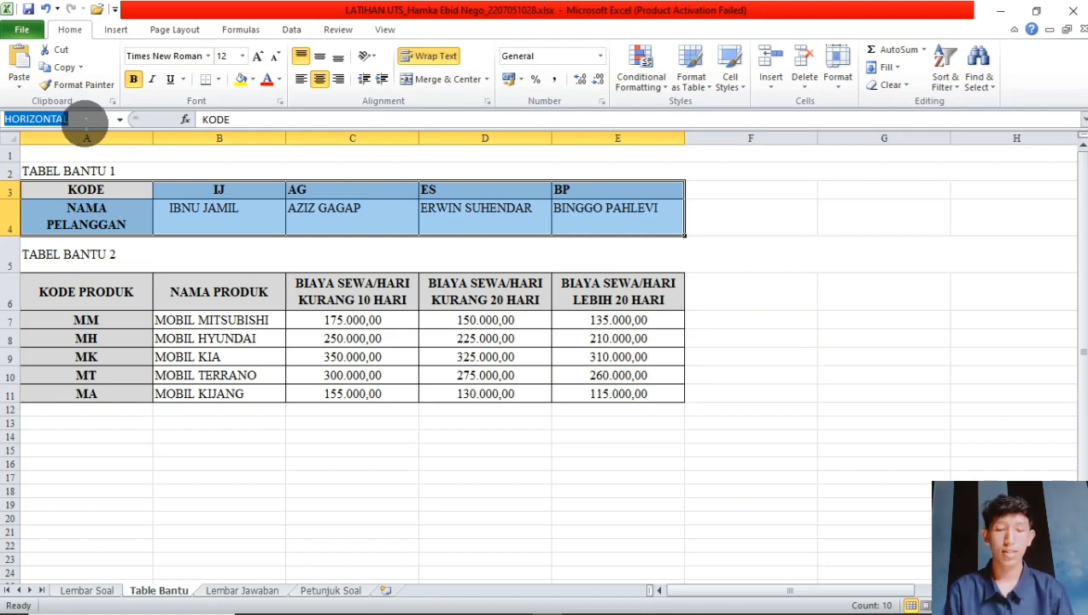
pyautogui.write('sa')
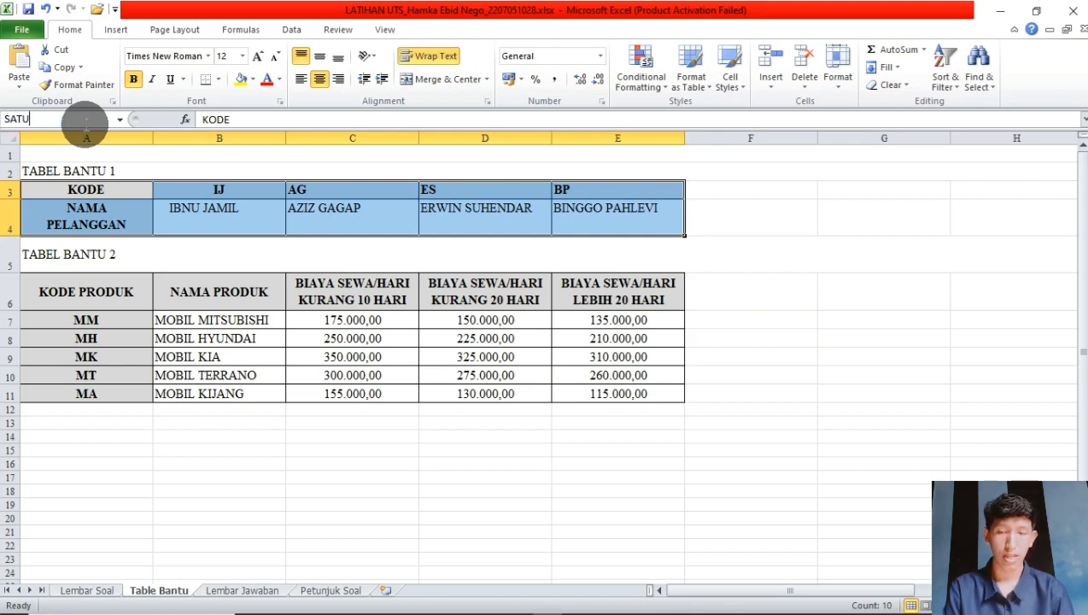
pyautogui.press('Return')
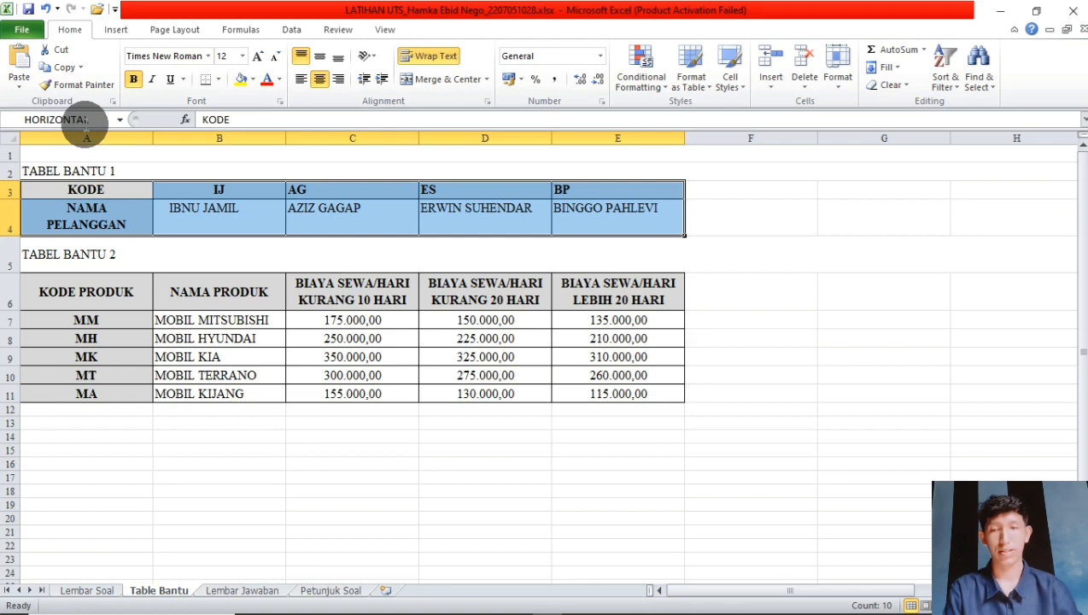
pyautogui.click(73, 209)
pyautogui.moveTo(64, 189); pyautogui.dragTo(555, 207)
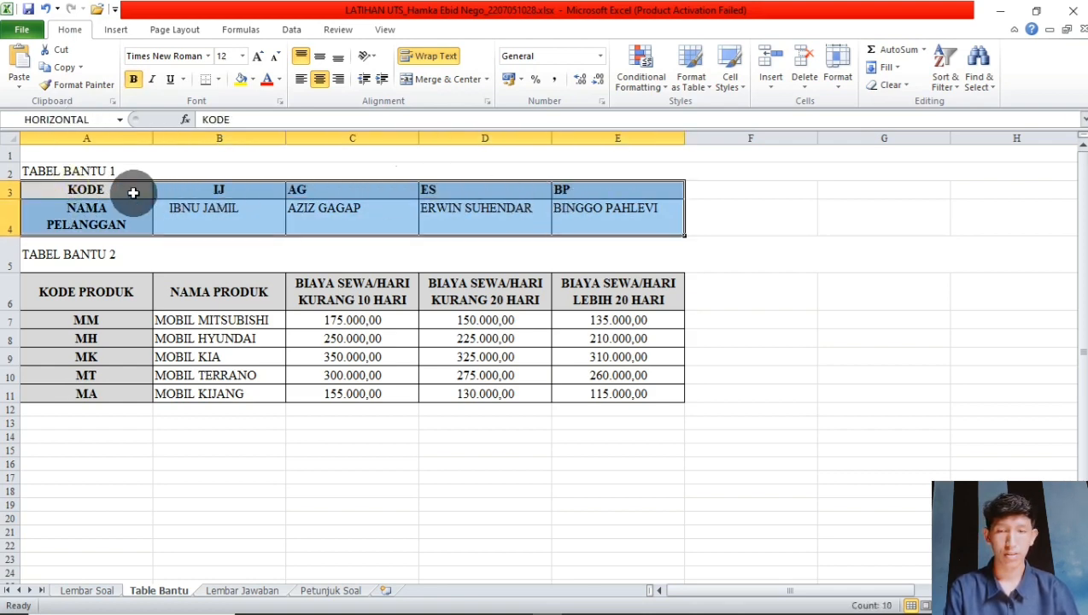
pyautogui.click(82, 119)
pyautogui.write('S')
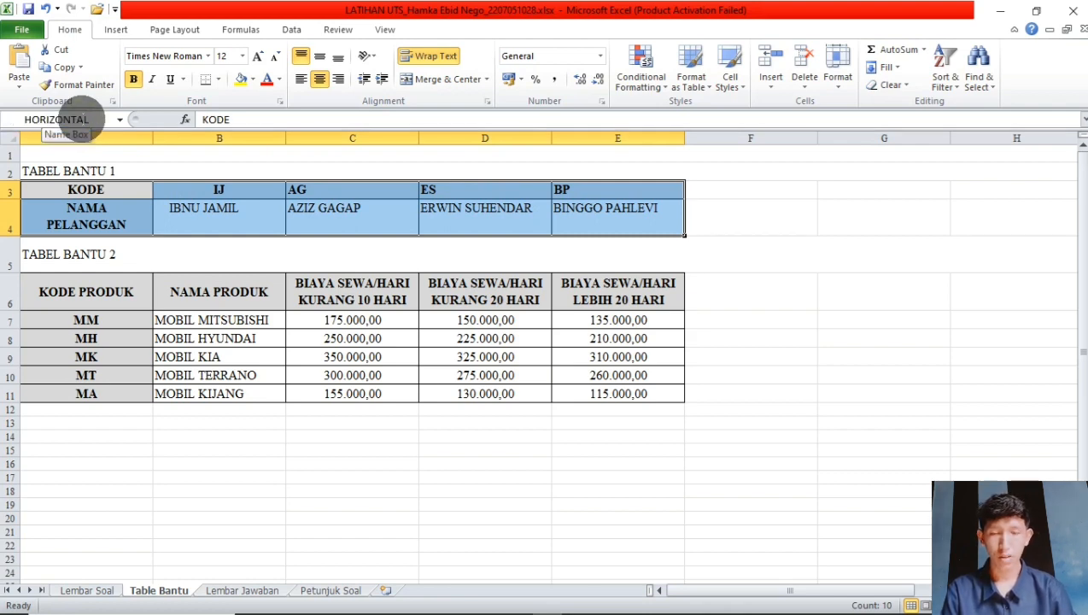
# - Check which range name is assigned to the whole TABEL BANTU 2 range A6:E11
pyautogui.moveTo(90, 292); pyautogui.dragTo(591, 376)
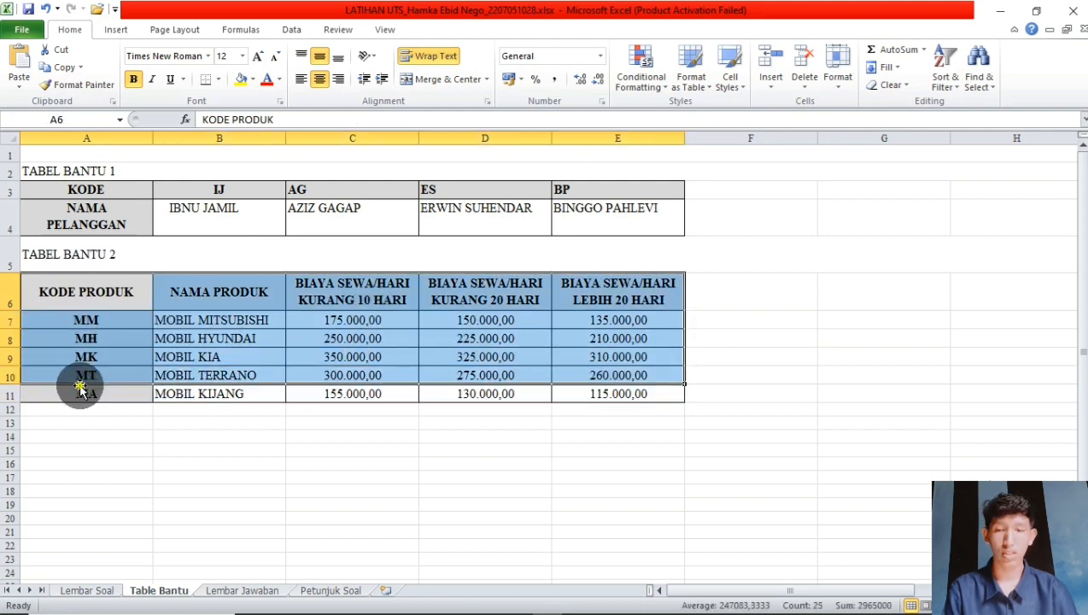
pyautogui.moveTo(60, 296); pyautogui.dragTo(624, 396)
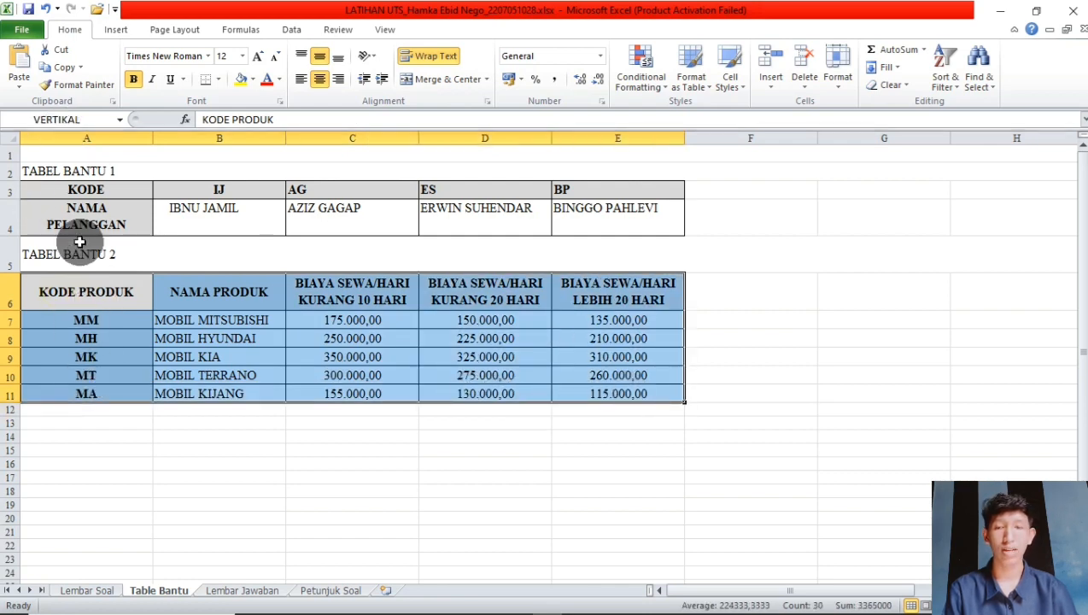
pyautogui.click(69, 188)
pyautogui.moveTo(68, 182); pyautogui.dragTo(438, 214)
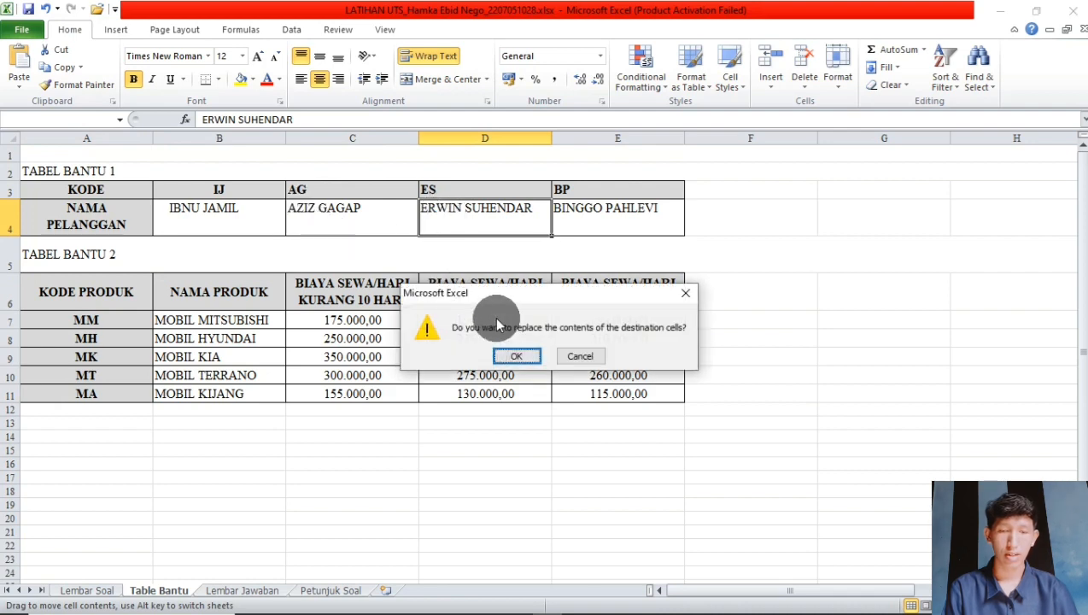
pyautogui.click(514, 357)
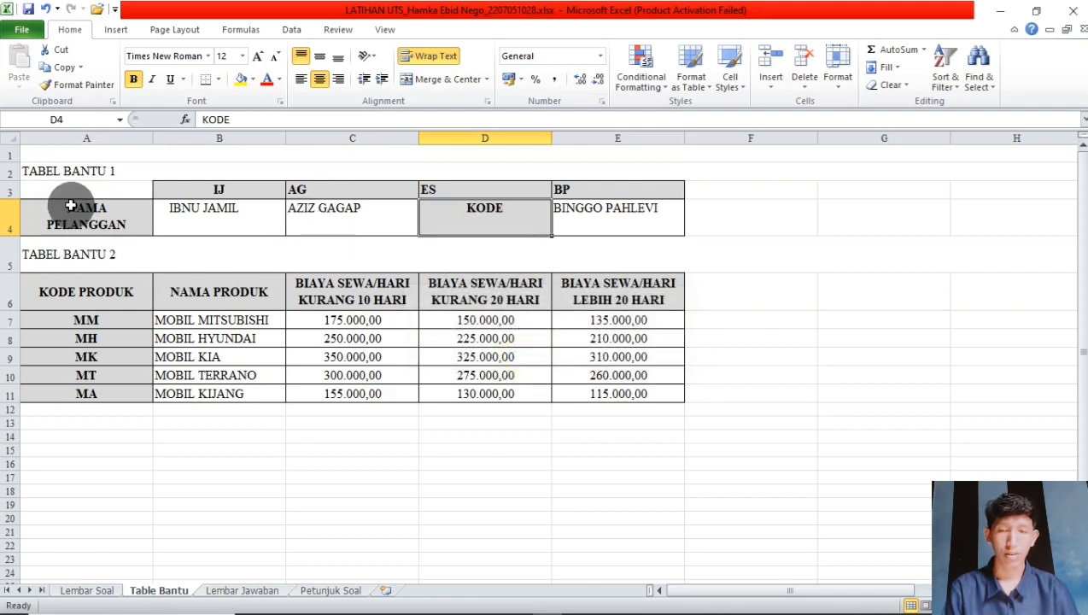
pyautogui.hotkey('ctrl', 'z')
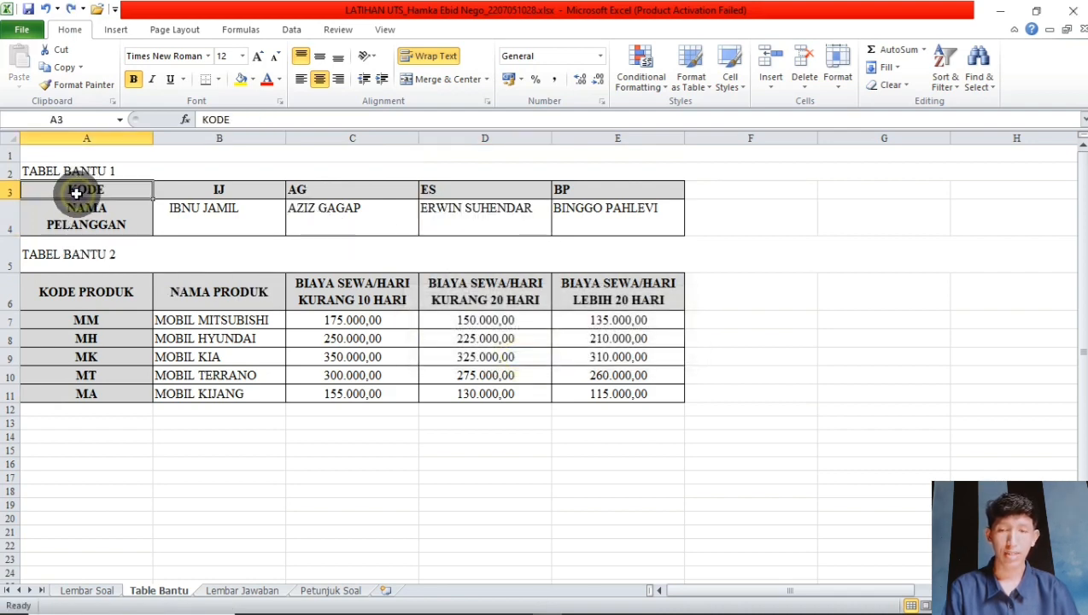
# - Review the range names of TABEL BANTU 1 (A3:E4) and TABEL BANTU 2 (A6:E11) by selecting each full table
pyautogui.moveTo(57, 189); pyautogui.dragTo(627, 209)
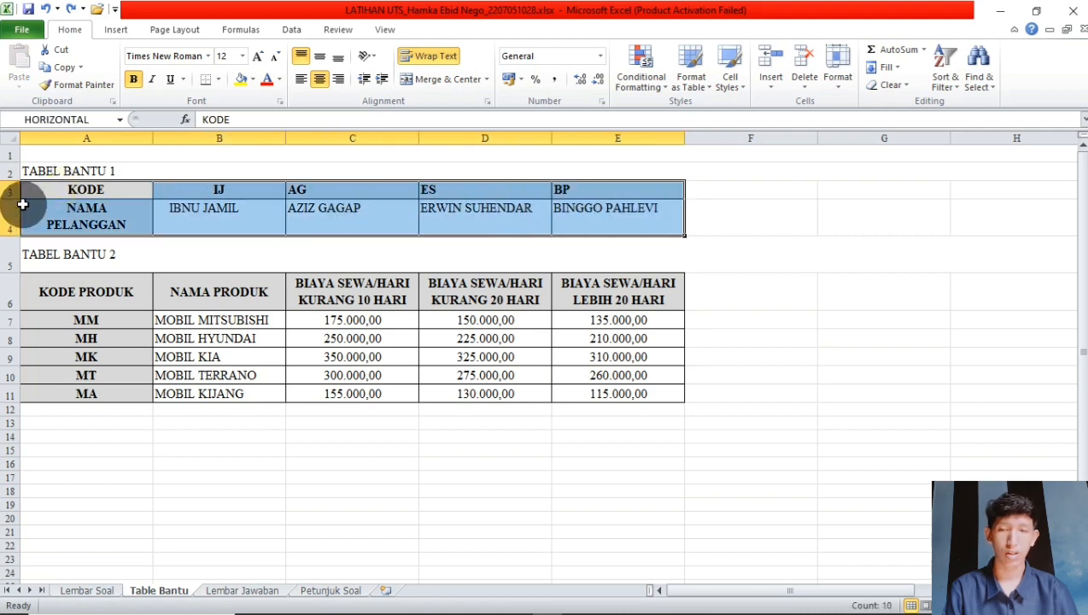
pyautogui.click(43, 290)
pyautogui.moveTo(86, 313); pyautogui.dragTo(613, 377)
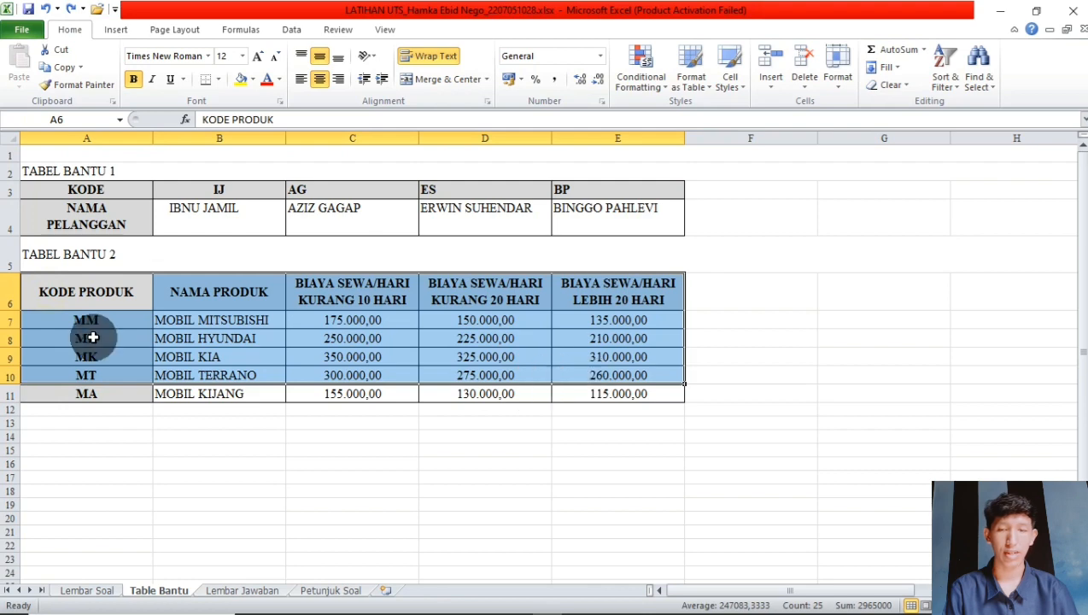
pyautogui.click(88, 337)
pyautogui.moveTo(75, 299); pyautogui.dragTo(619, 376)
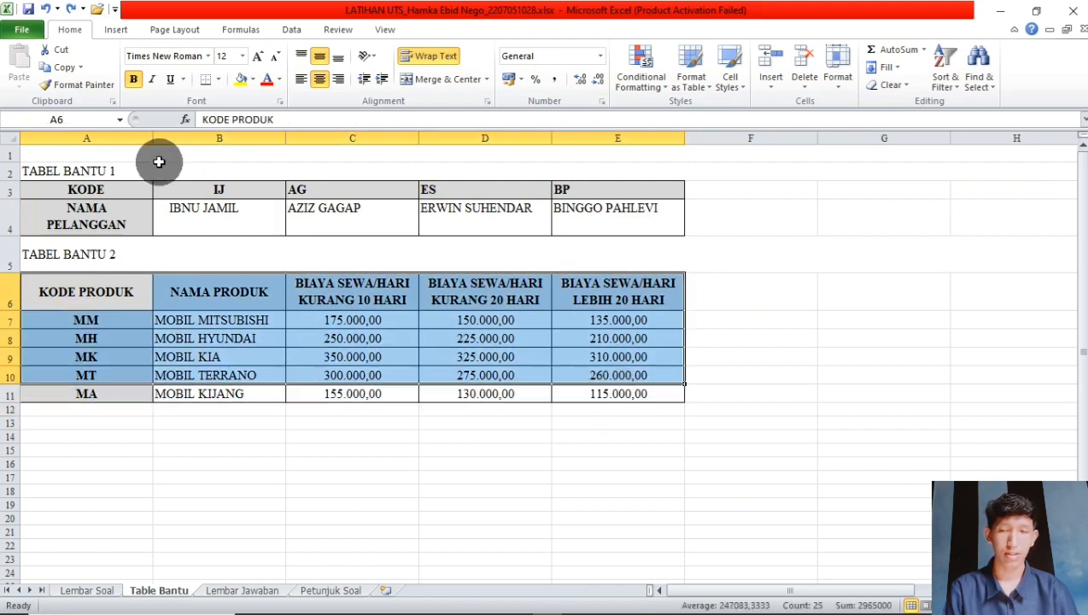
pyautogui.moveTo(72, 288); pyautogui.dragTo(629, 397)
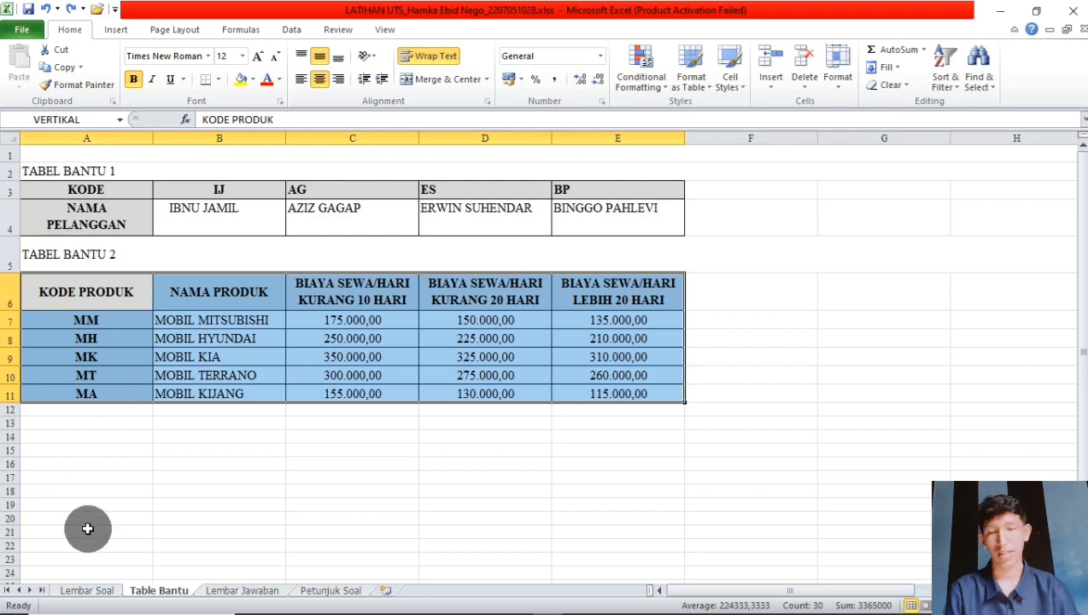
pyautogui.click(87, 529)
# - Enter the formula =HLOOKUP(B3;HORIZONTAL;2;FALSE) in the first NAMA PELANGGAN cell, C3, on the Lembar Soal sheet
pyautogui.click(88, 591)
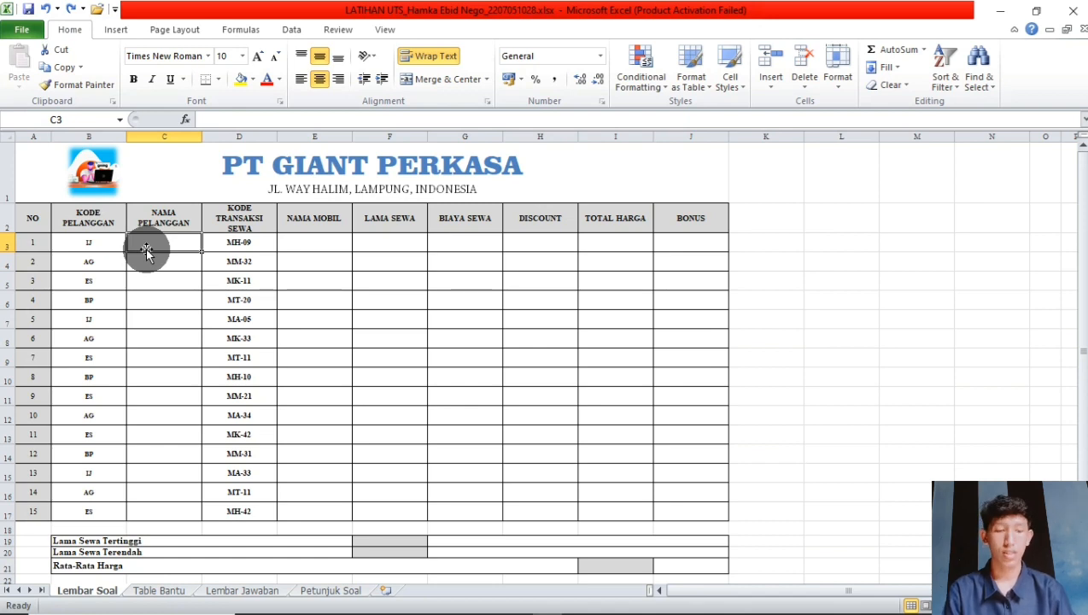
pyautogui.write('=H')
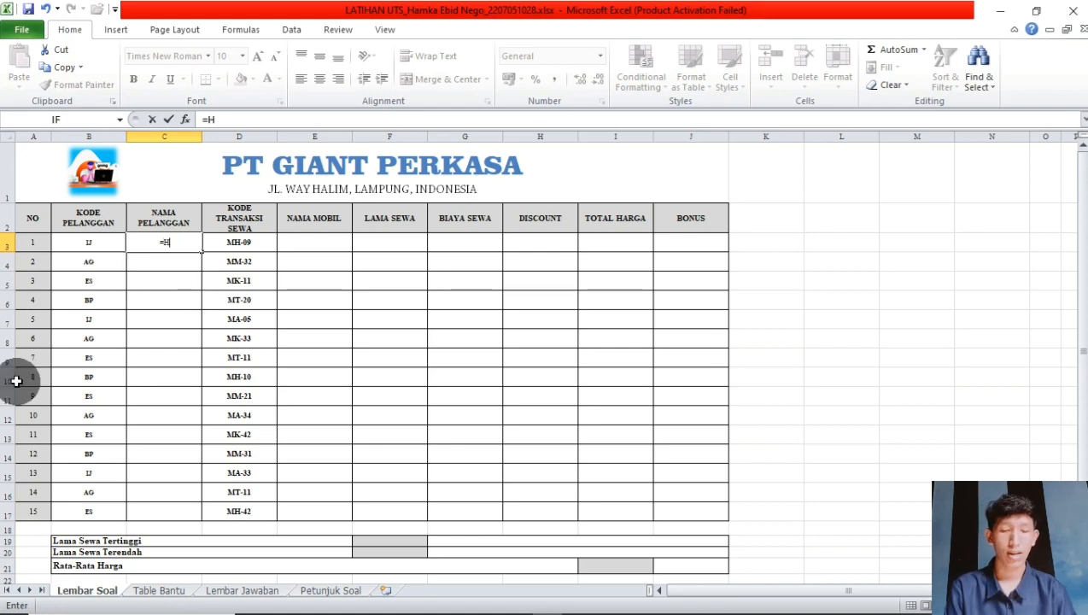
pyautogui.write('L')
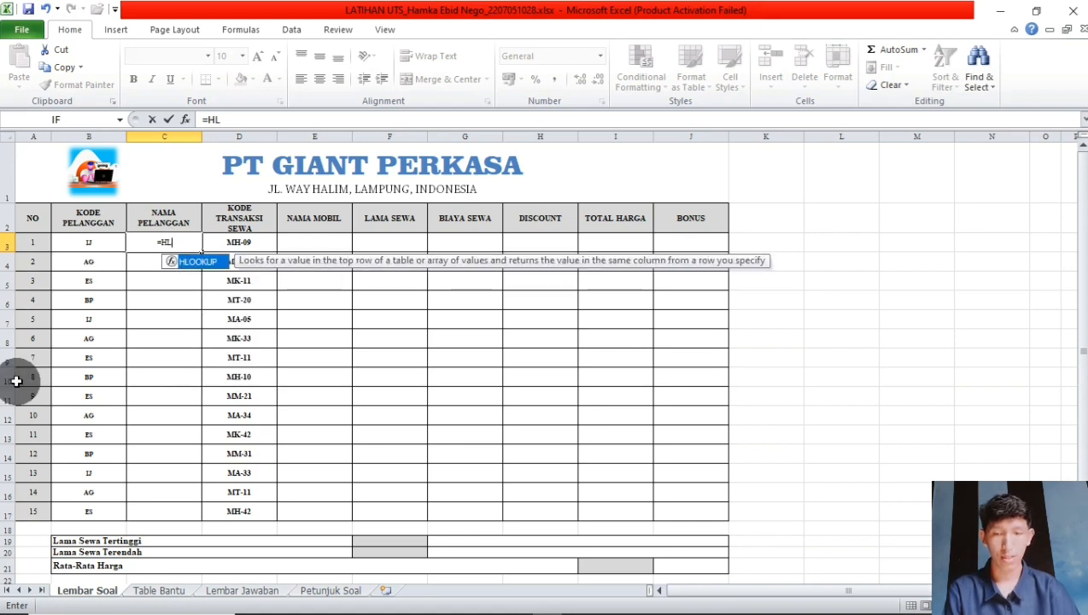
pyautogui.press('Tab')
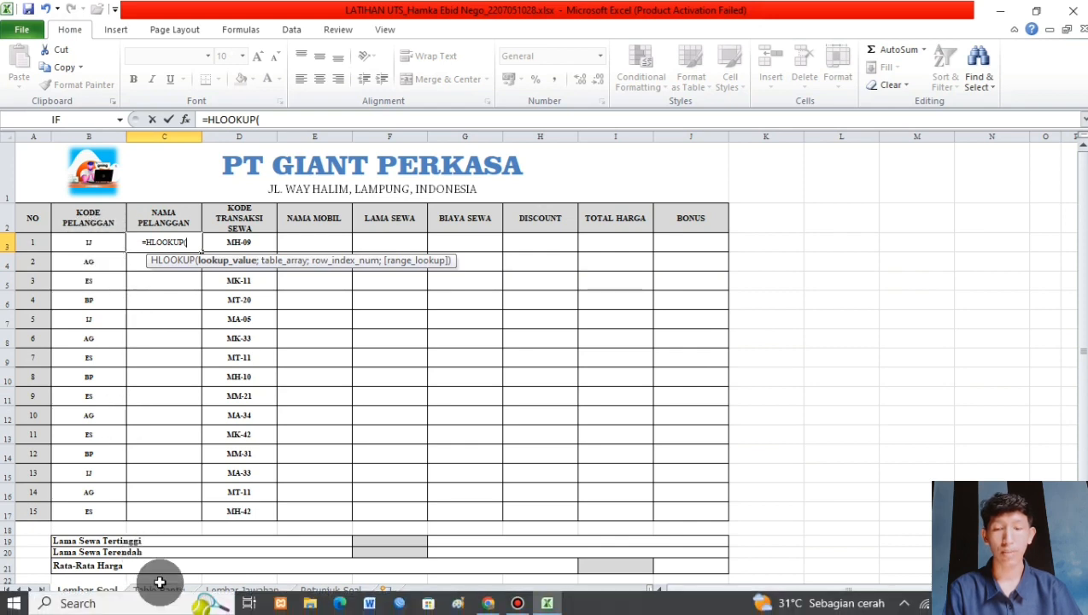
pyautogui.click(96, 243)
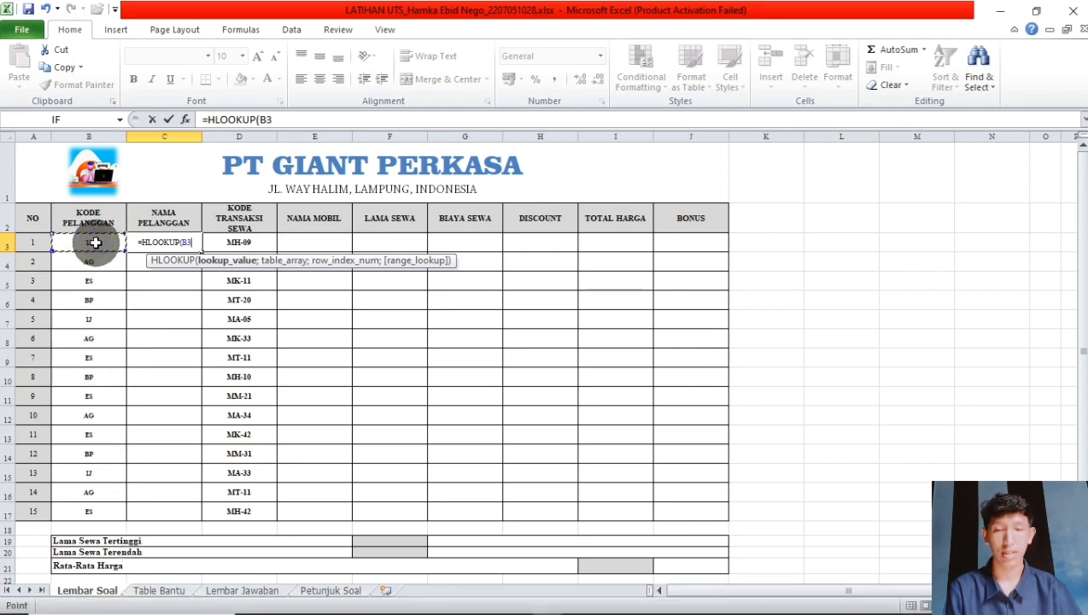
pyautogui.write(';')
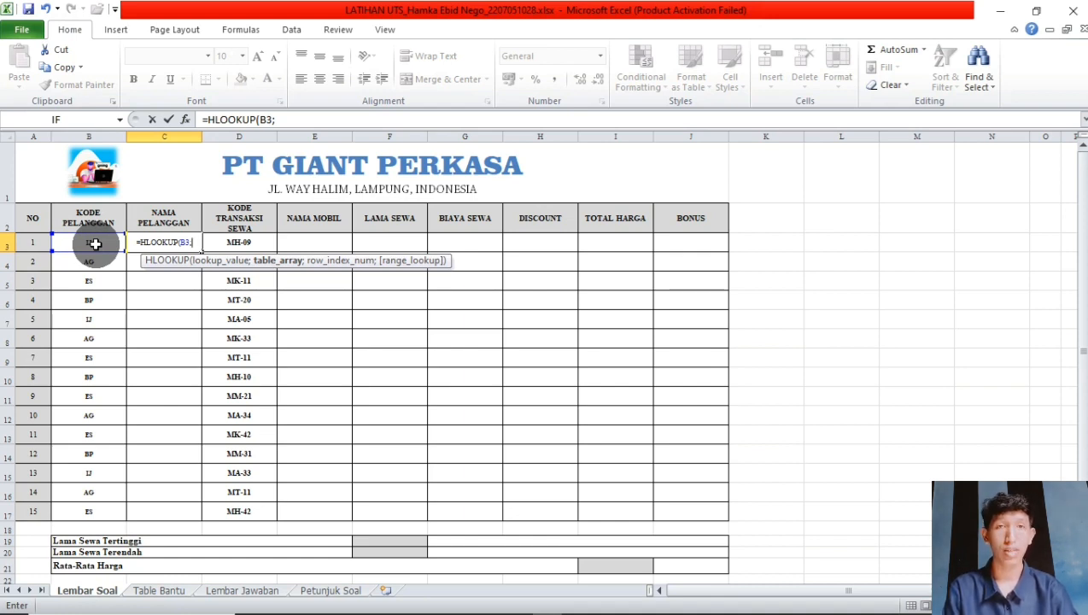
pyautogui.write('HO')
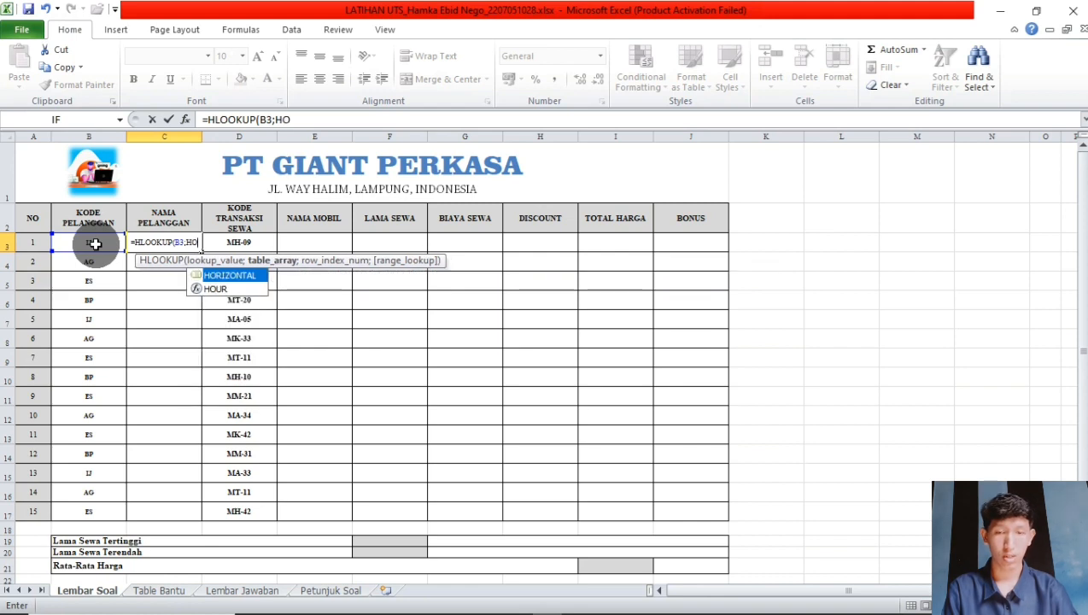
pyautogui.press('Tab')
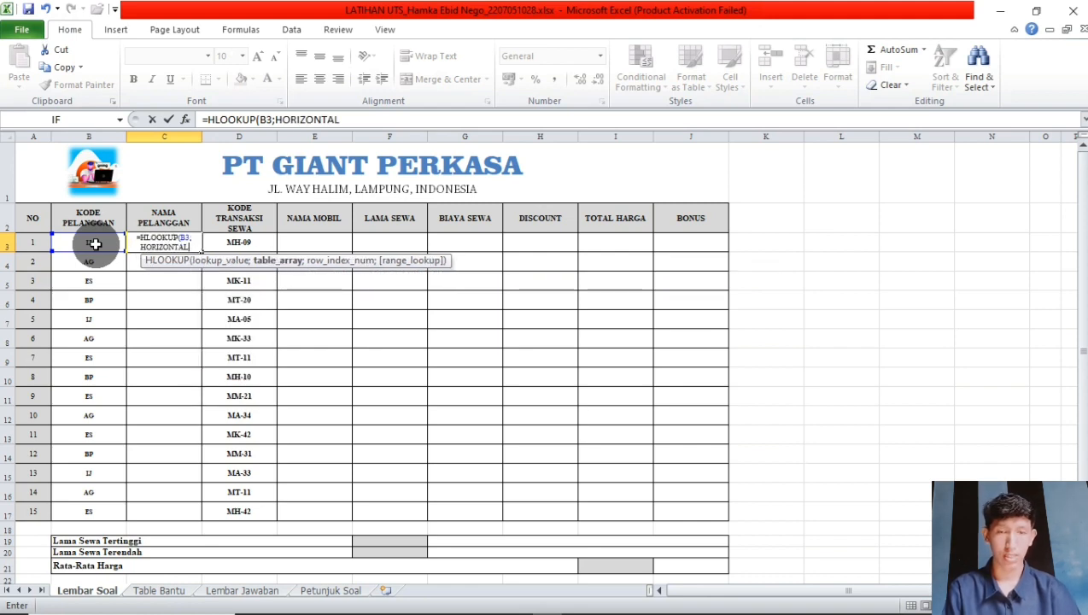
pyautogui.write(';')
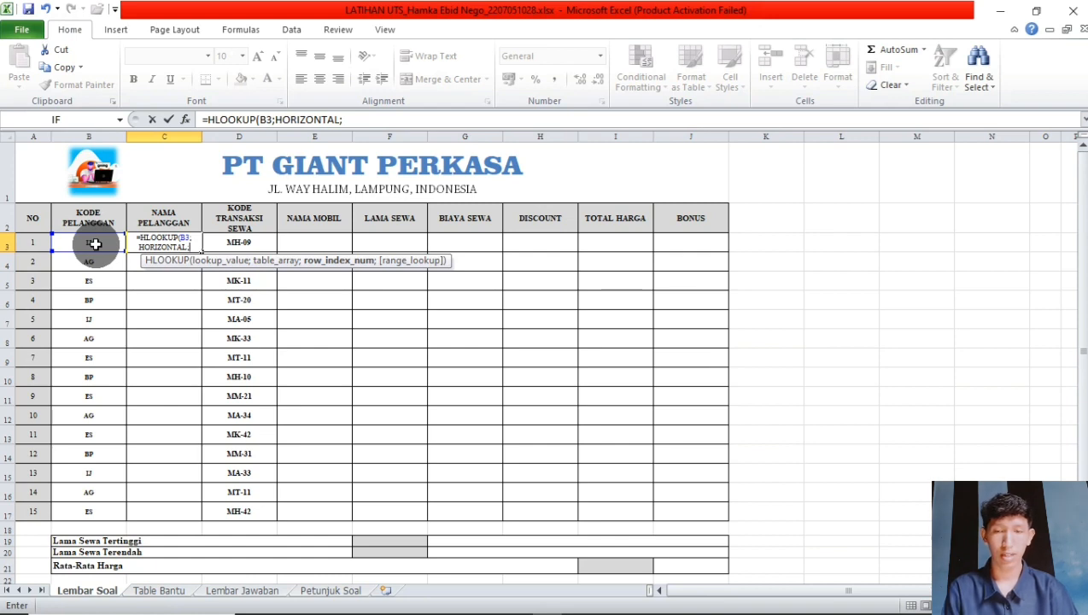
pyautogui.write('2')
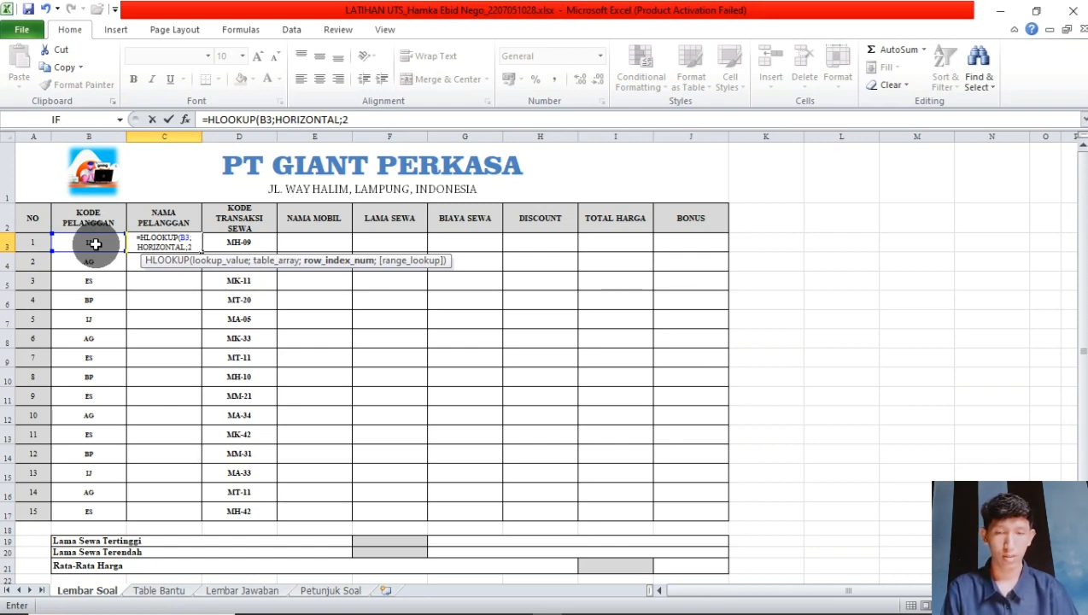
pyautogui.write(';')
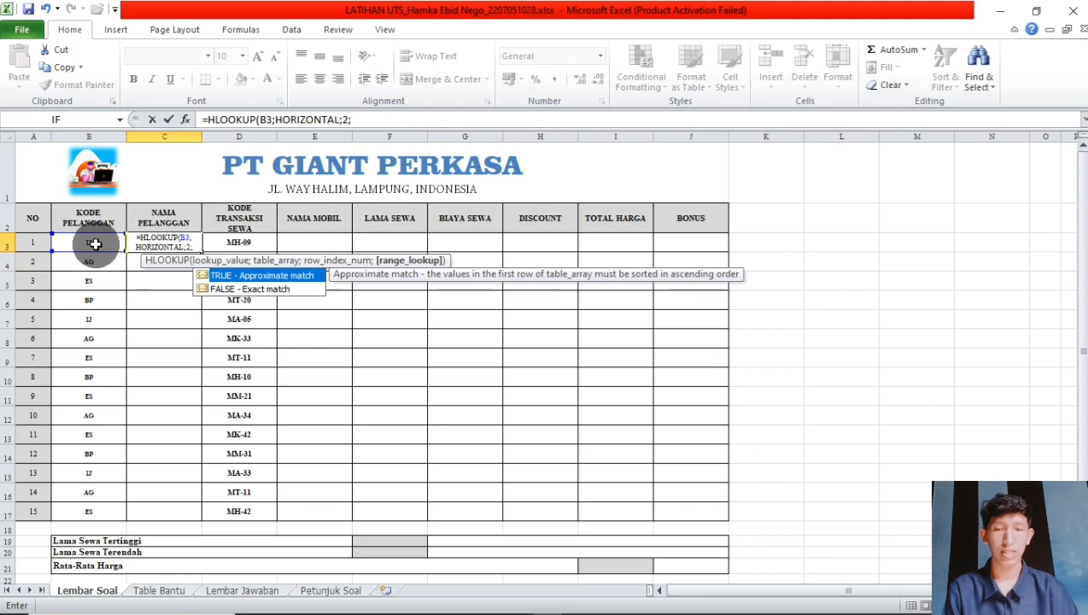
pyautogui.press('Down')
pyautogui.press('Tab')
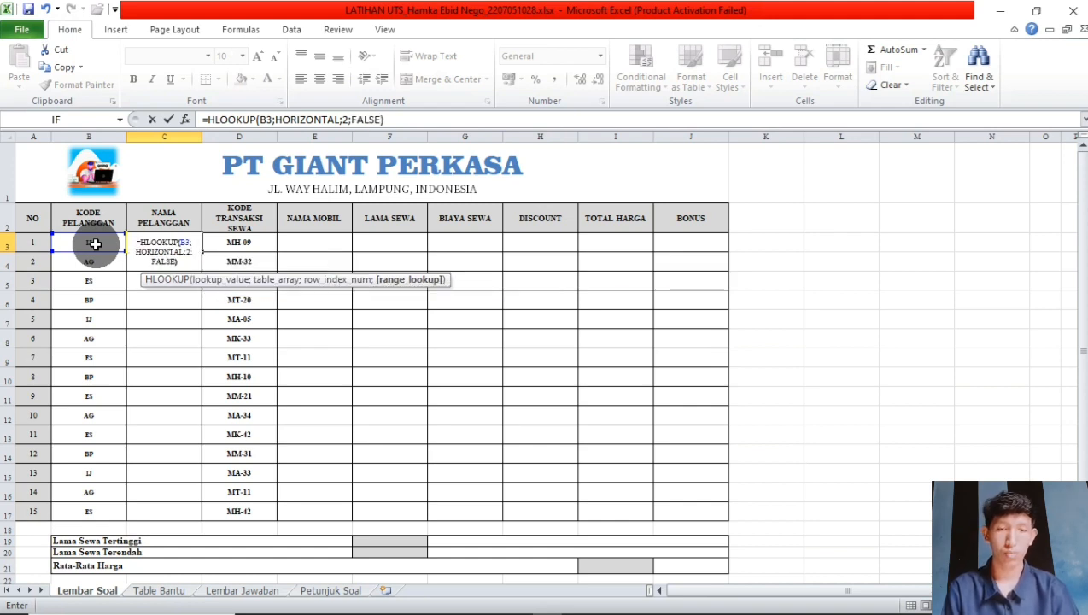
pyautogui.write(')')
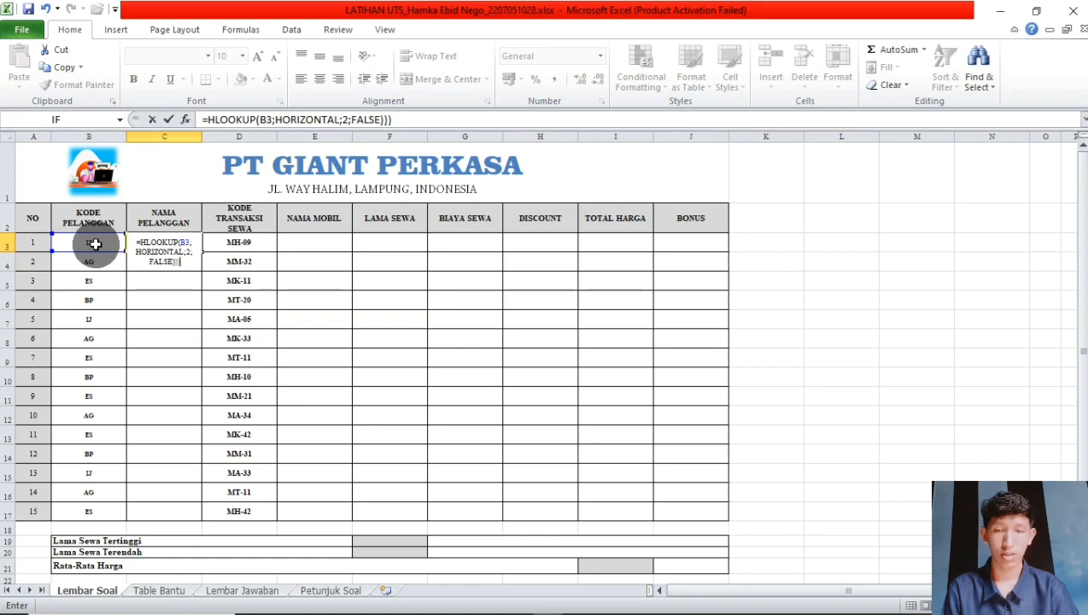
pyautogui.press('Return')
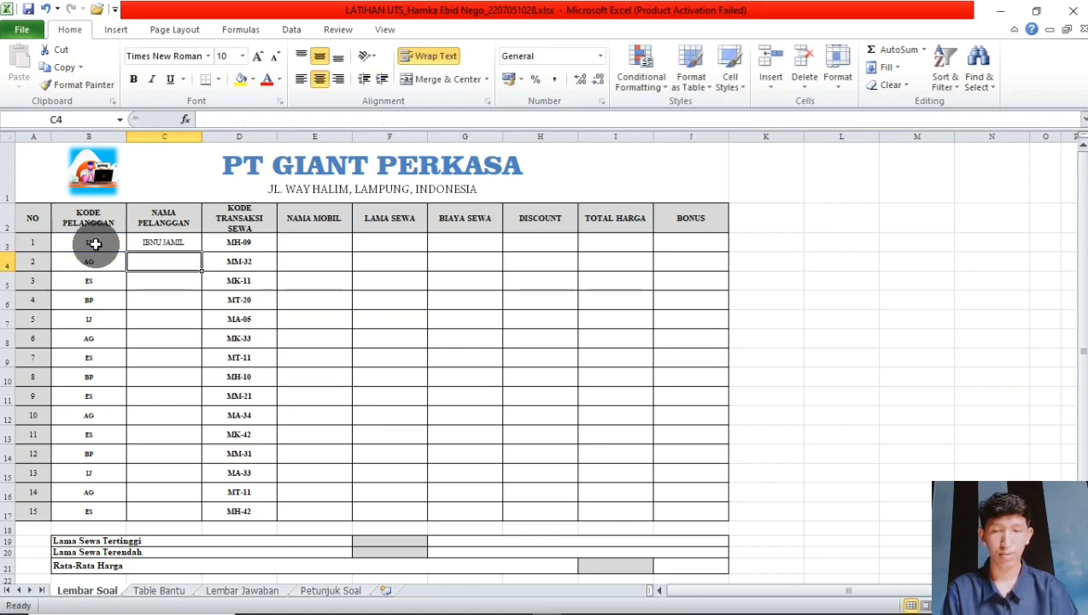
# - Copy the HLOOKUP formula in C3 down the NAMA PELANGGAN column to C17
pyautogui.click(150, 245)
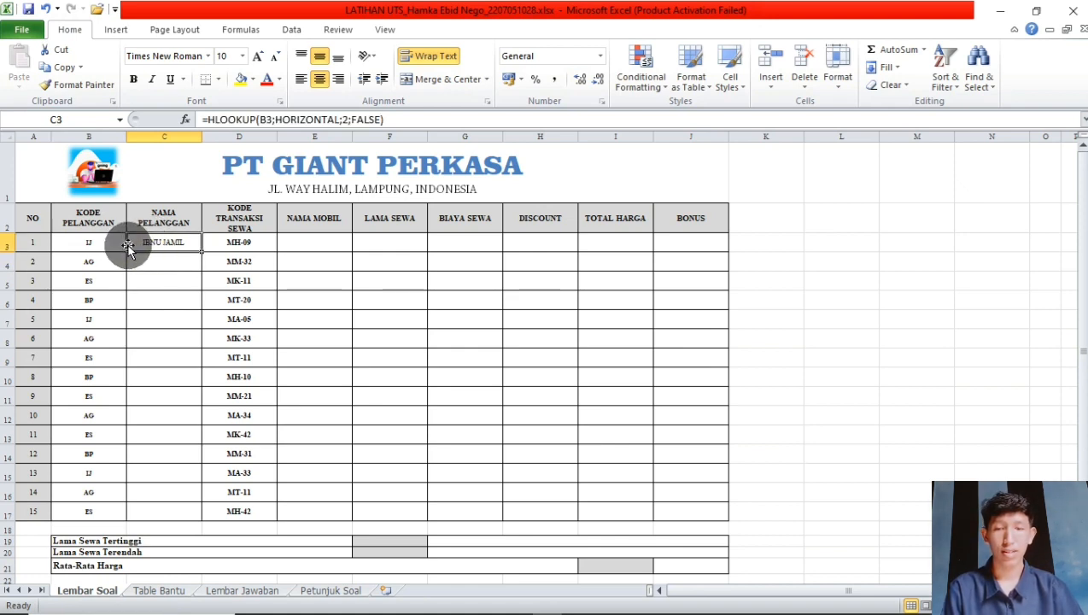
pyautogui.click(115, 243)
pyautogui.click(155, 238)
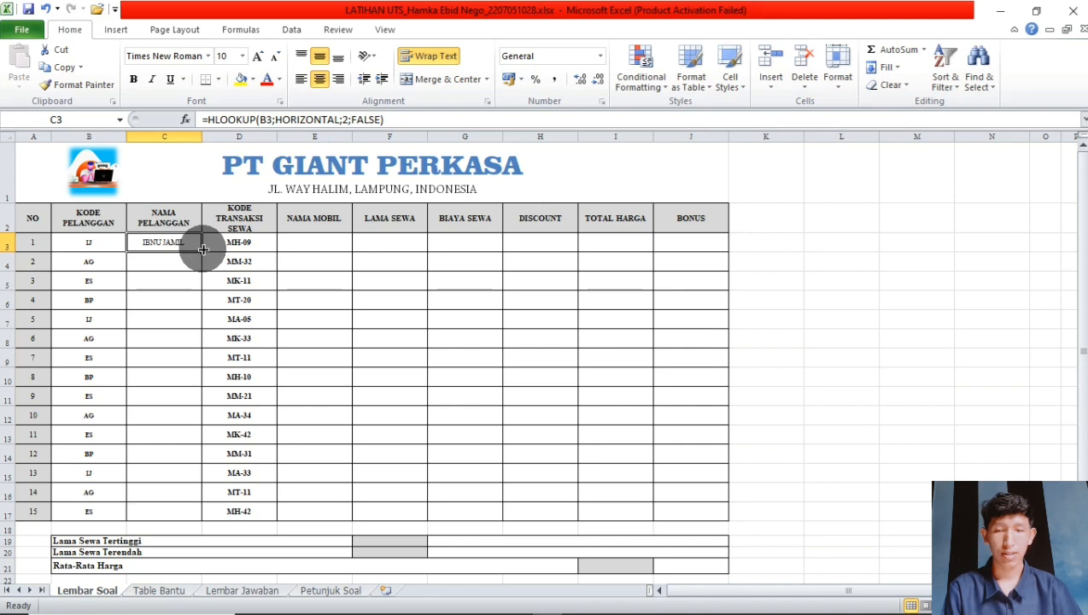
pyautogui.moveTo(202, 249); pyautogui.dragTo(213, 512)
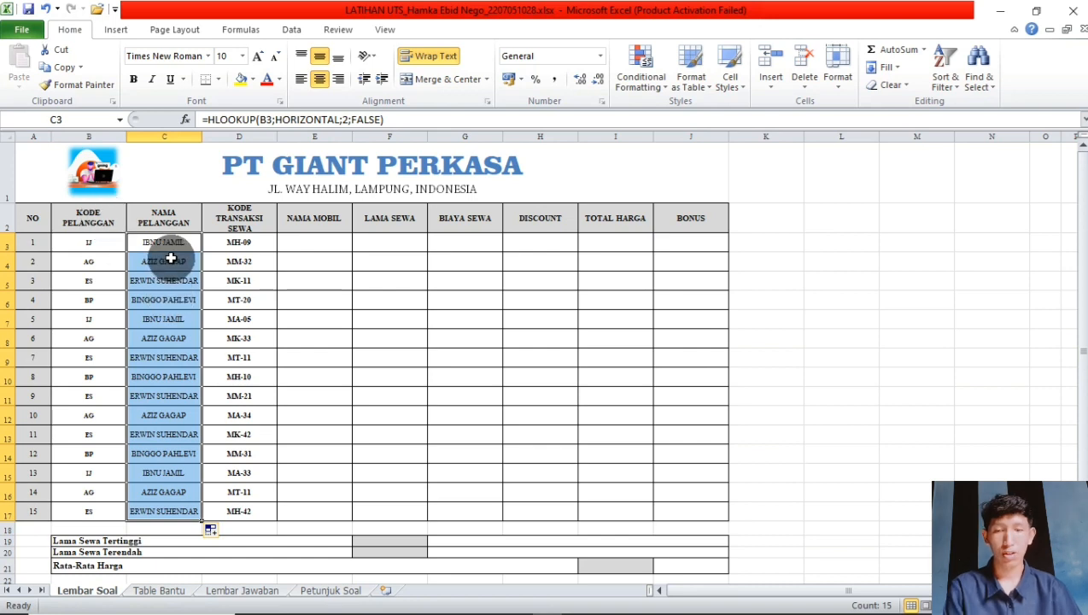
# - Check the copied NAMA PELANGGAN formulas in C3 to C7 against the customer codes beside them
pyautogui.click(91, 260)
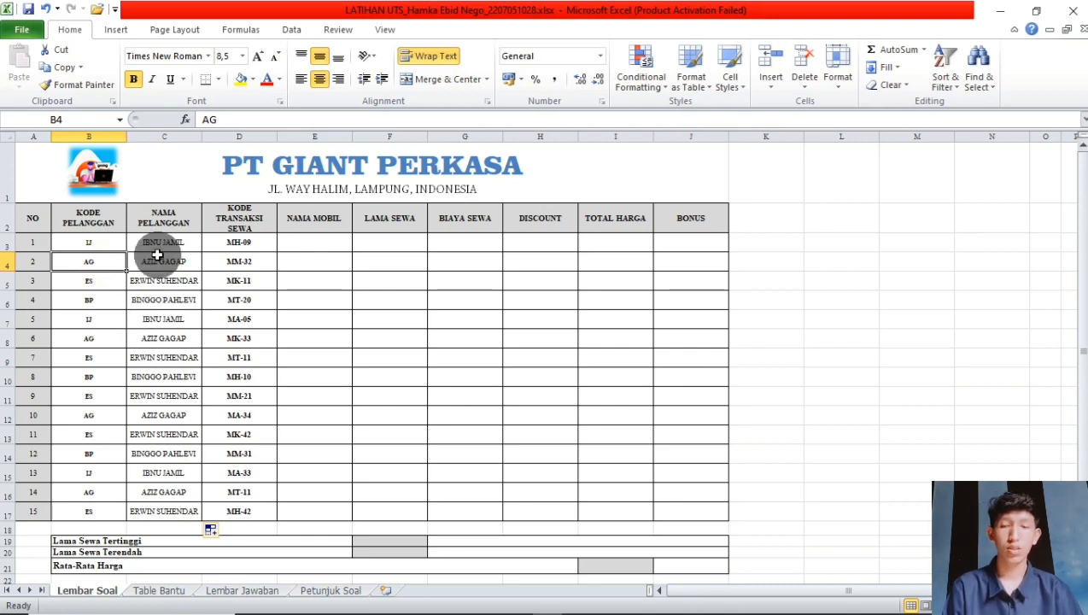
pyautogui.moveTo(159, 262)
pyautogui.mouseDown()
pyautogui.moveTo(158, 245)
pyautogui.moveTo(161, 254)
pyautogui.mouseUp()
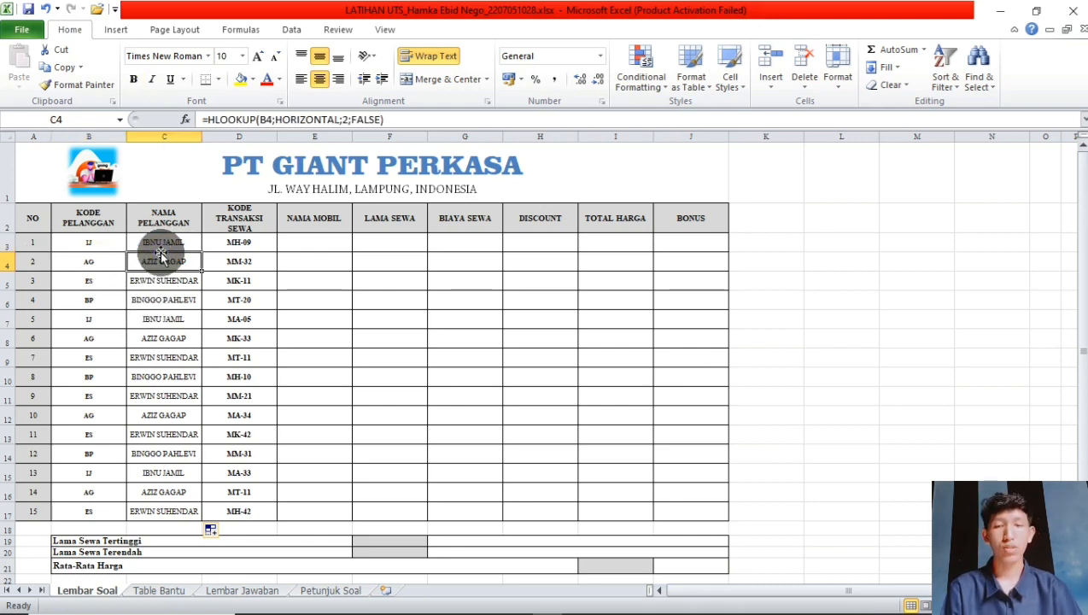
pyautogui.click(161, 243)
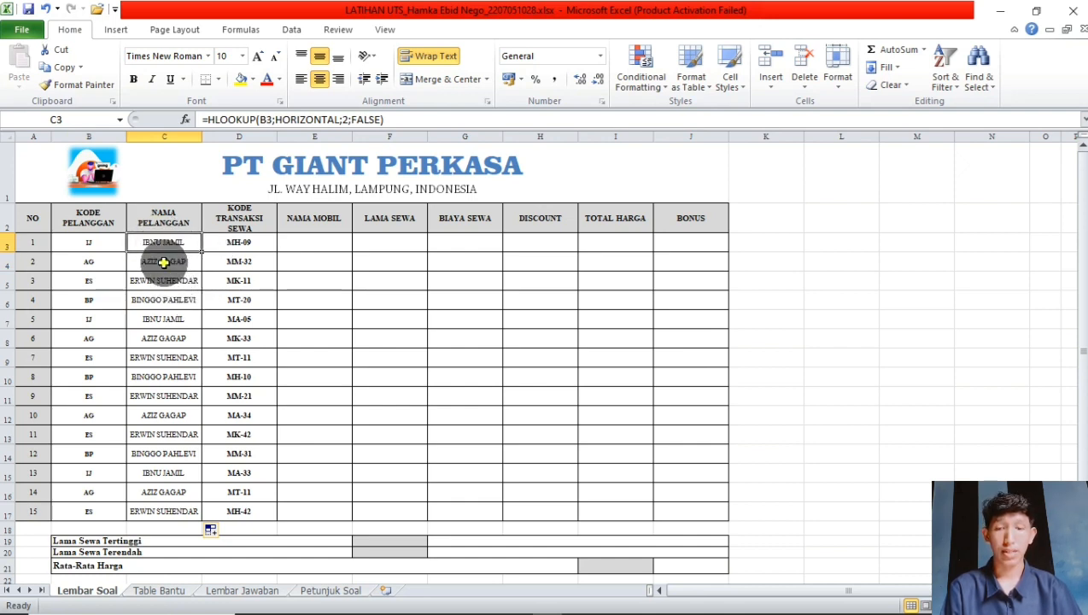
pyautogui.click(161, 255)
pyautogui.click(164, 277)
pyautogui.click(163, 299)
pyautogui.click(164, 318)
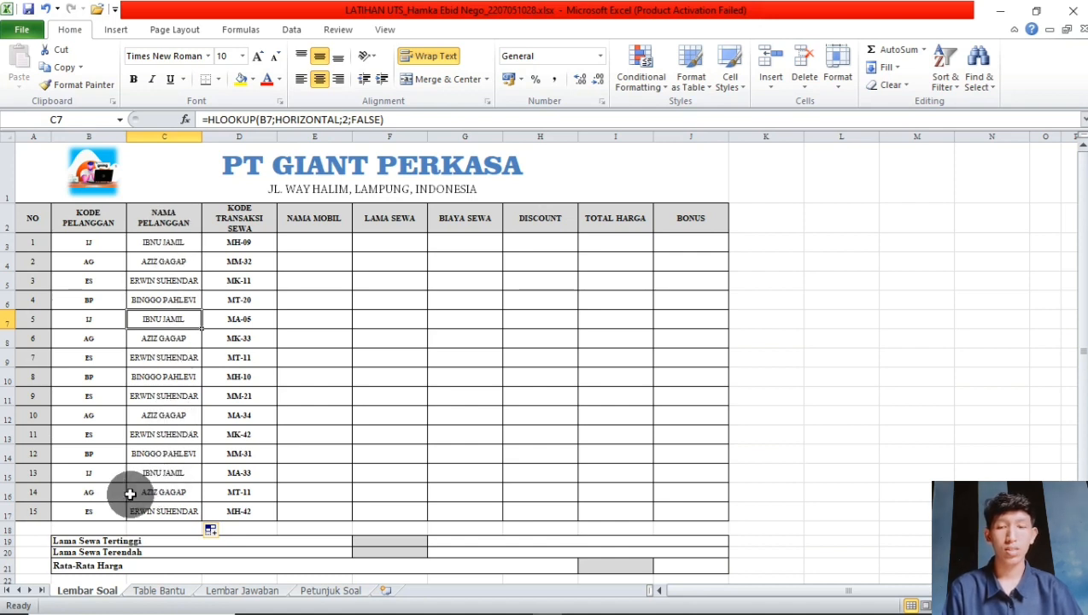
pyautogui.click(169, 243)
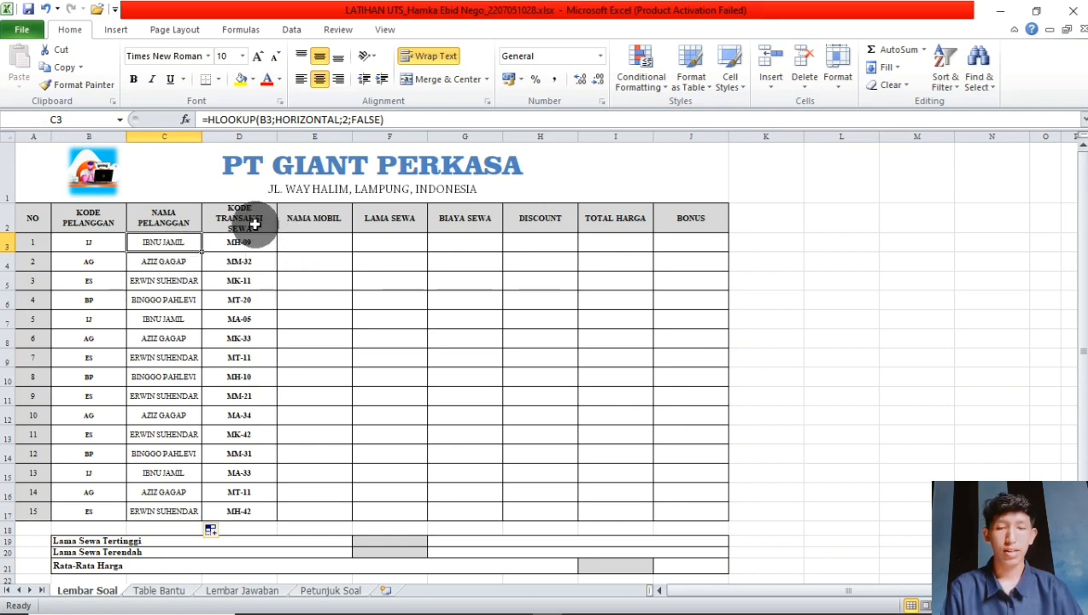
# - Start a VLOOKUP formula in the first NAMA MOBIL cell, E3, with LEFT(D3;20) as the lookup value, after consulting TABEL BANTU 2
pyautogui.click(290, 240)
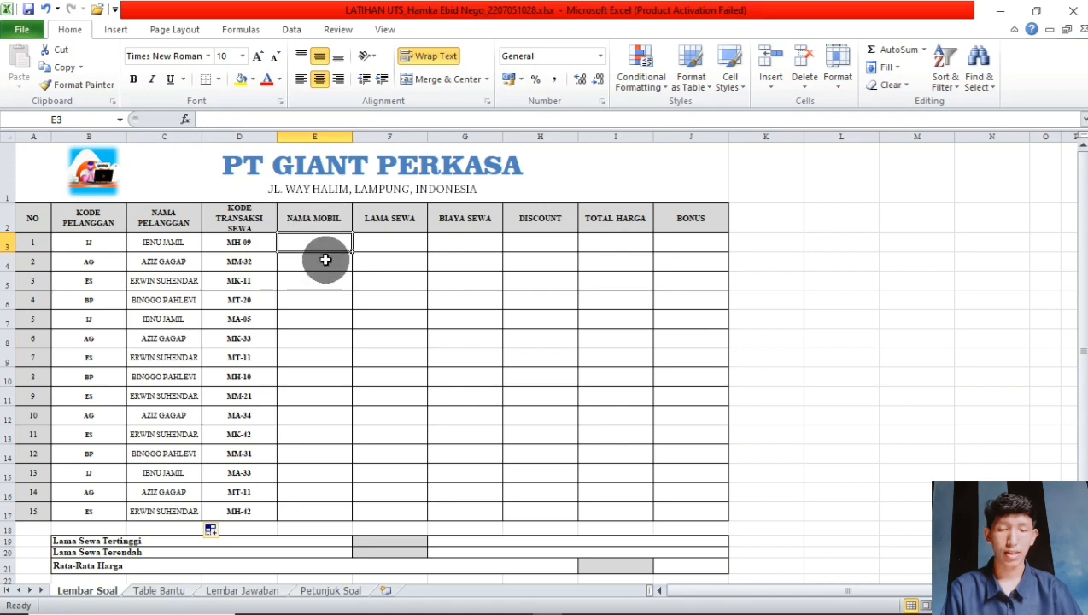
pyautogui.click(163, 591)
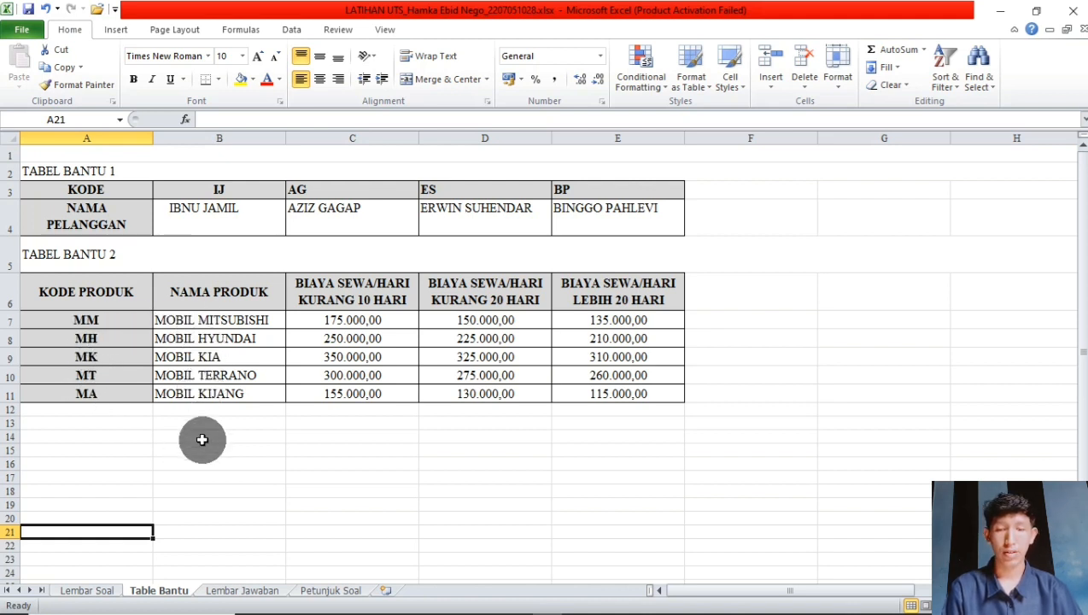
pyautogui.click(108, 594)
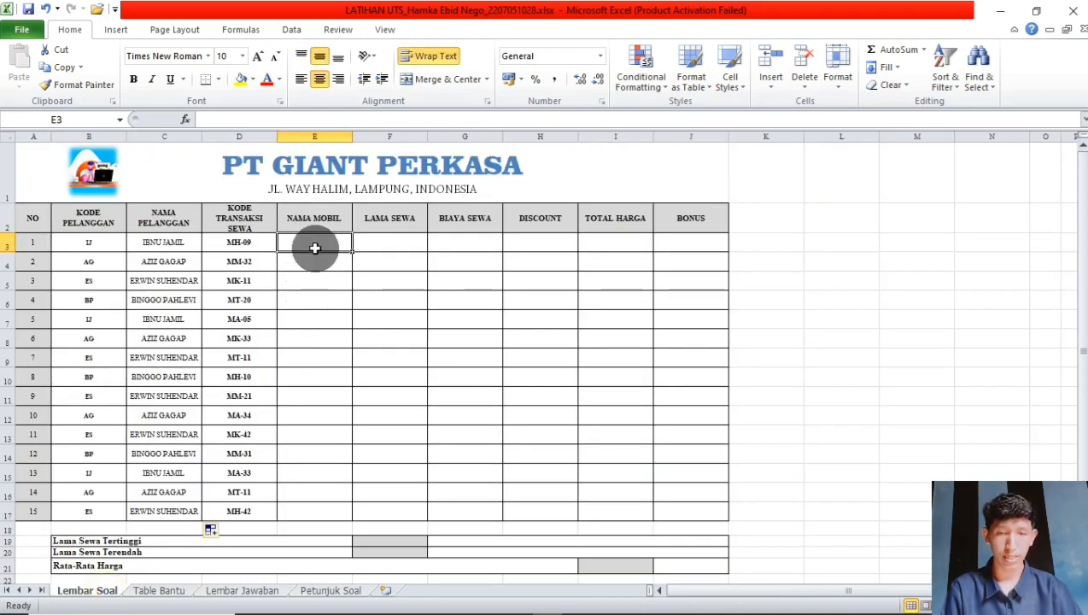
pyautogui.click(158, 588)
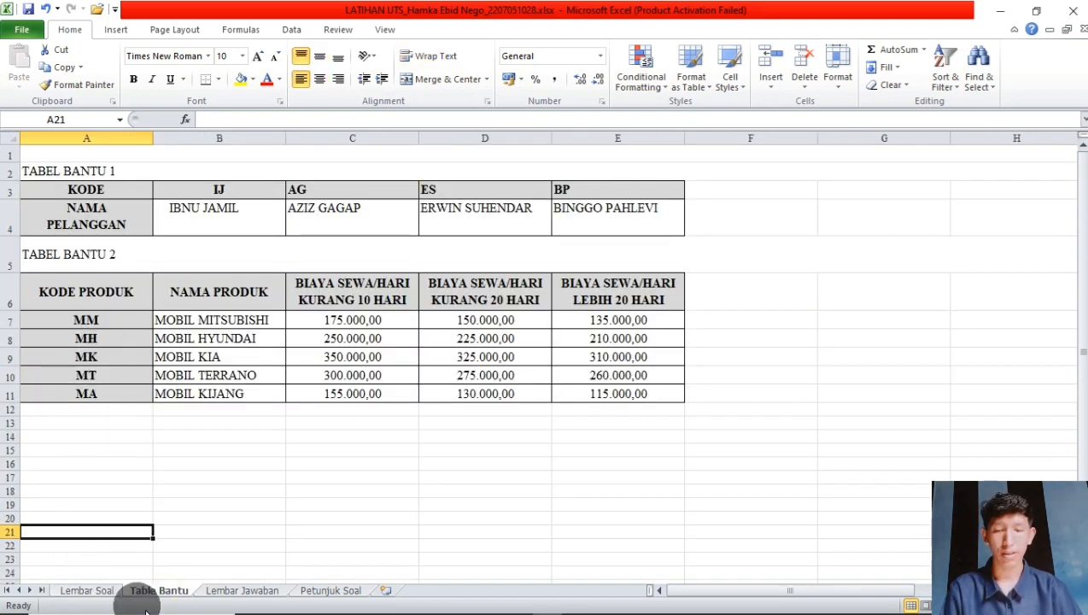
pyautogui.click(101, 590)
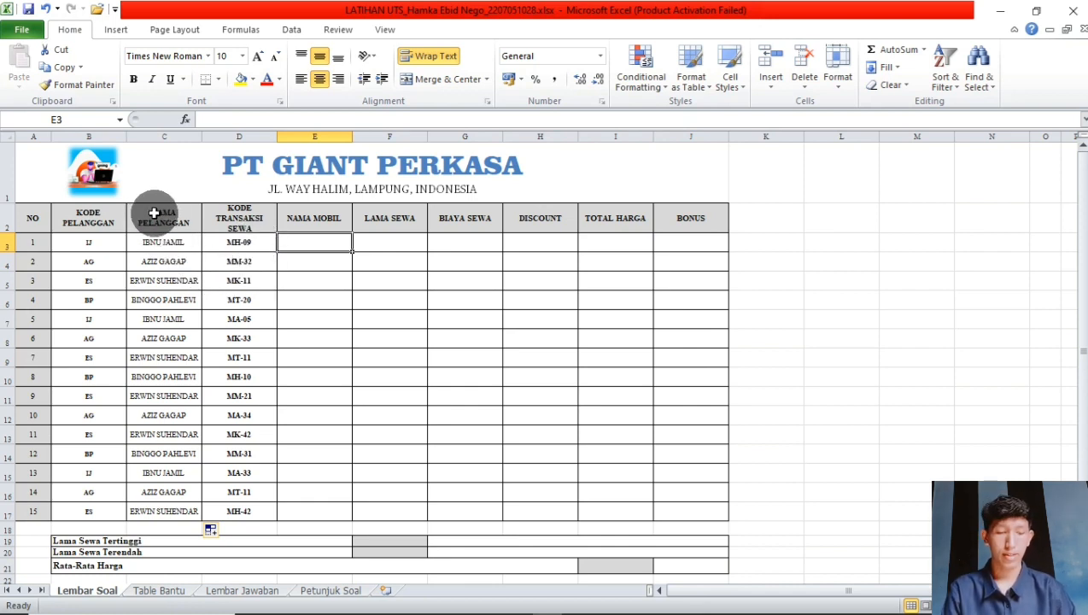
pyautogui.write('=')
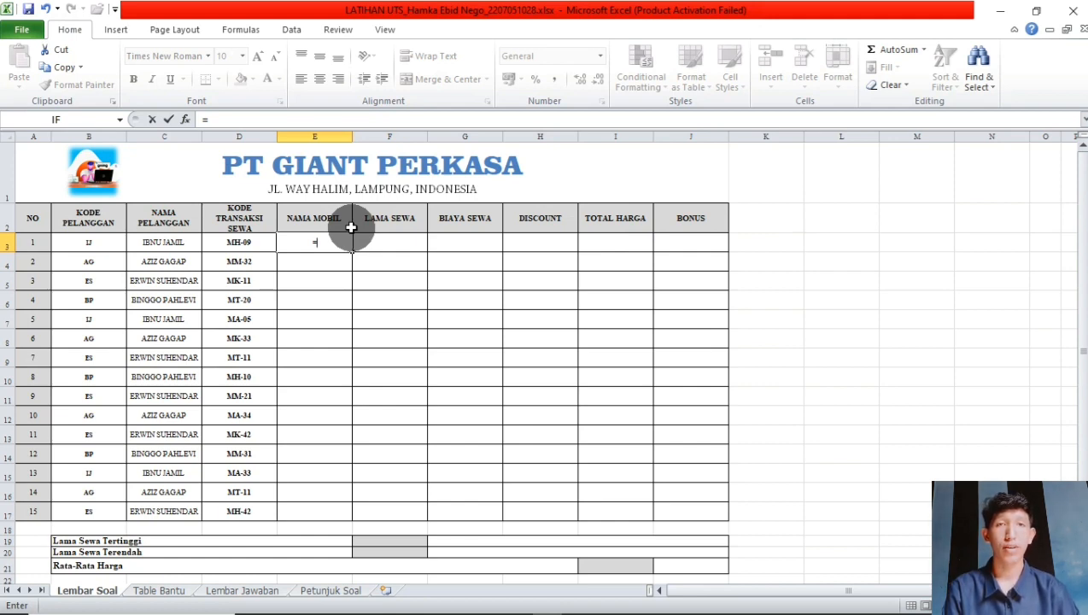
pyautogui.write('VL')
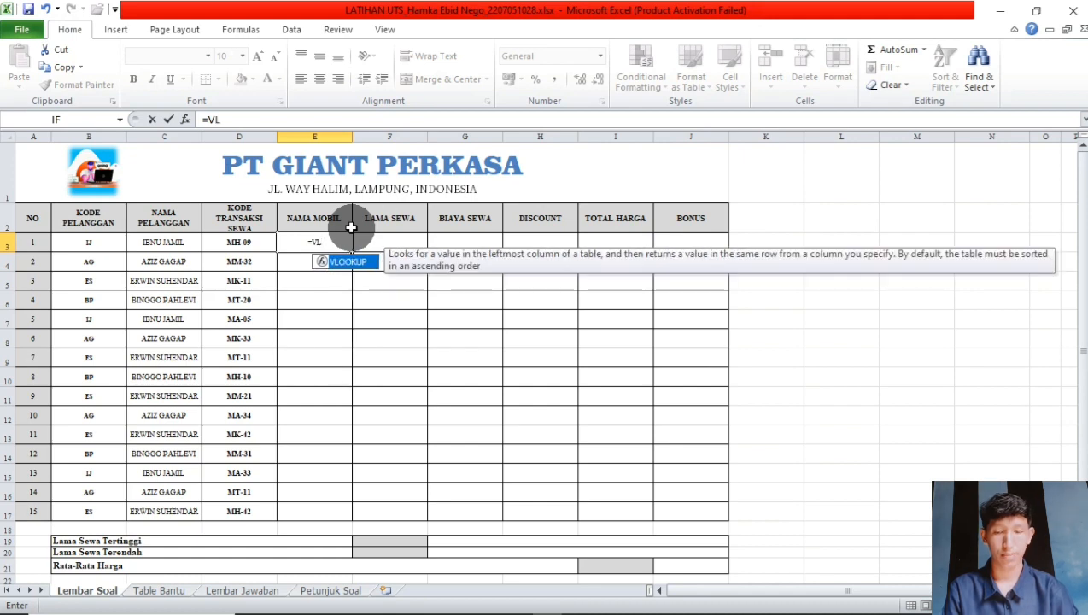
pyautogui.press('Tab')
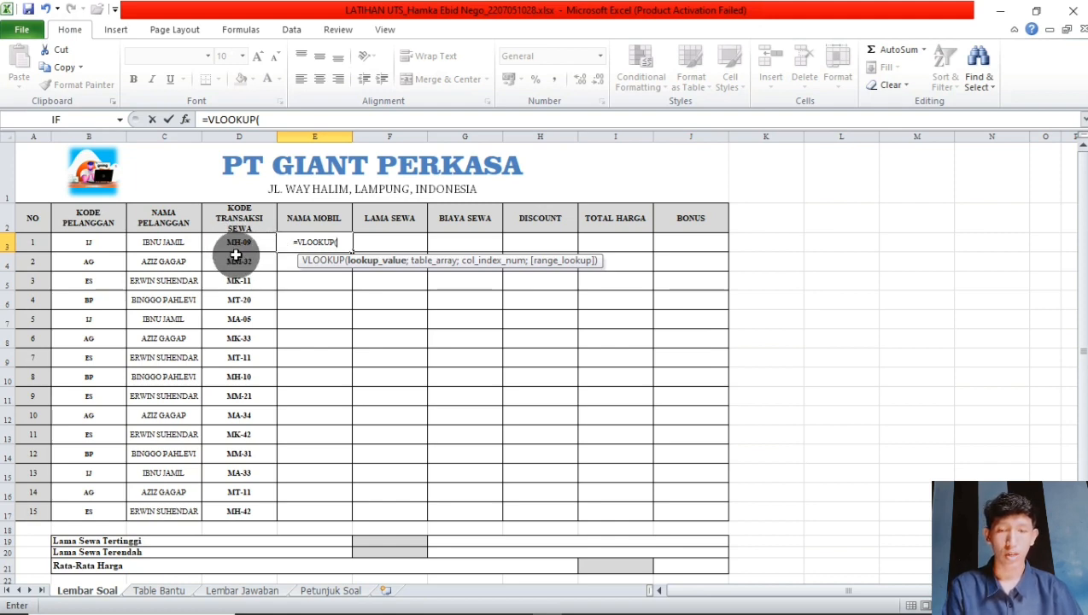
pyautogui.write('LEFT(')
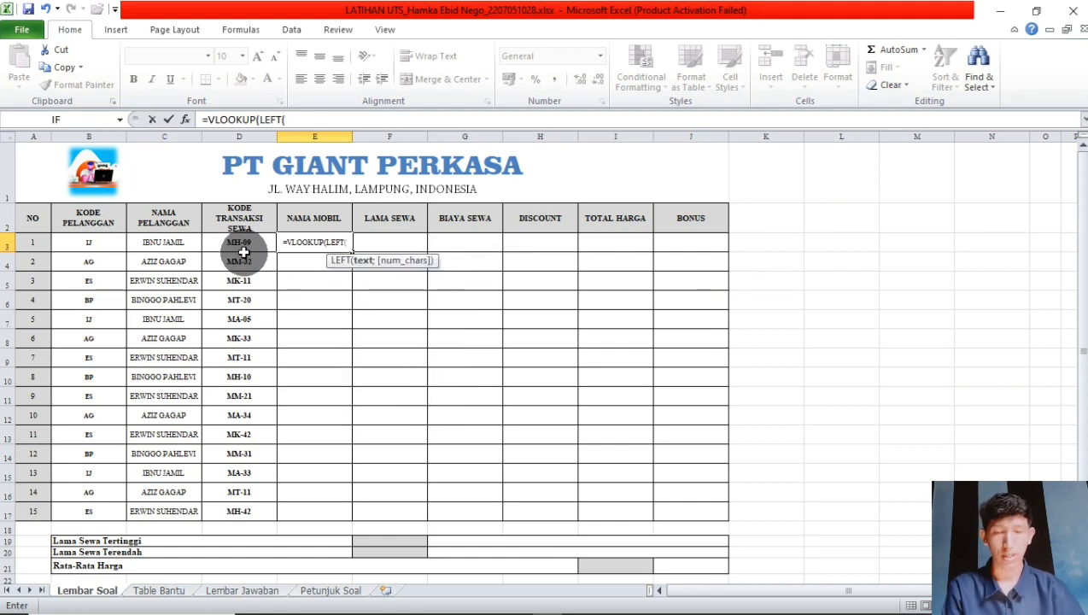
pyautogui.click(241, 244)
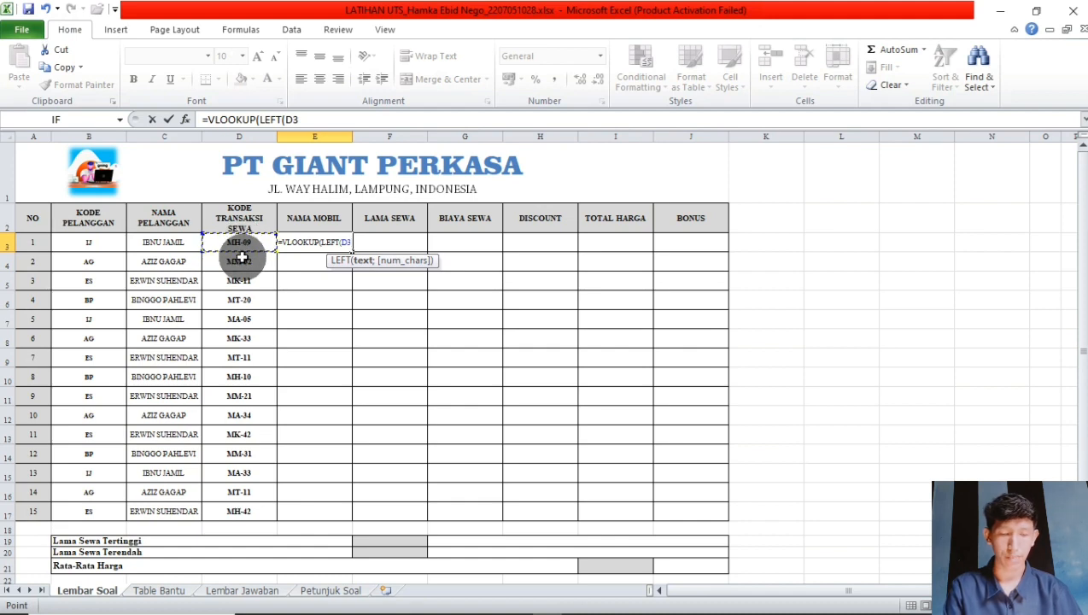
pyautogui.write(';20')
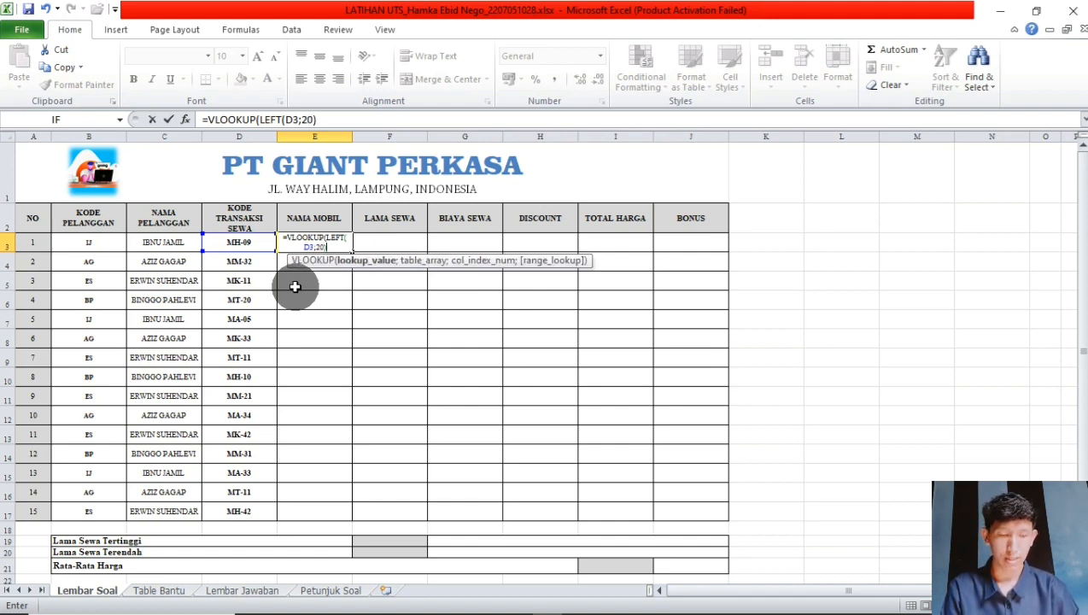
# - Complete the VLOOKUP formula in E3 with the named range VERTIKAL, column 2 and FALSE for an exact match
pyautogui.write(';')
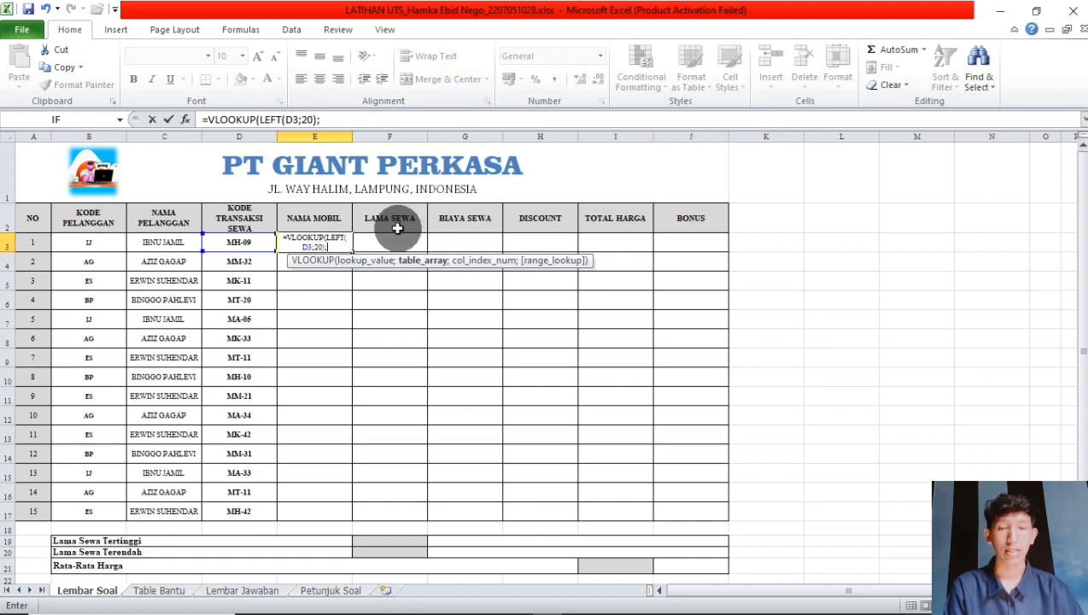
pyautogui.write('v')
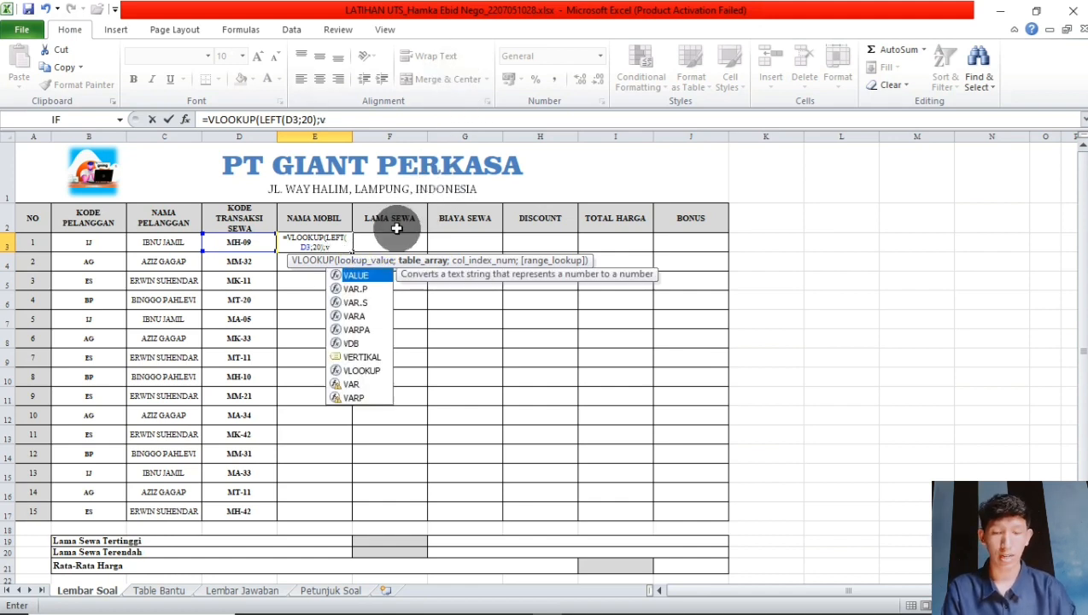
pyautogui.write('er')
pyautogui.press('Tab')
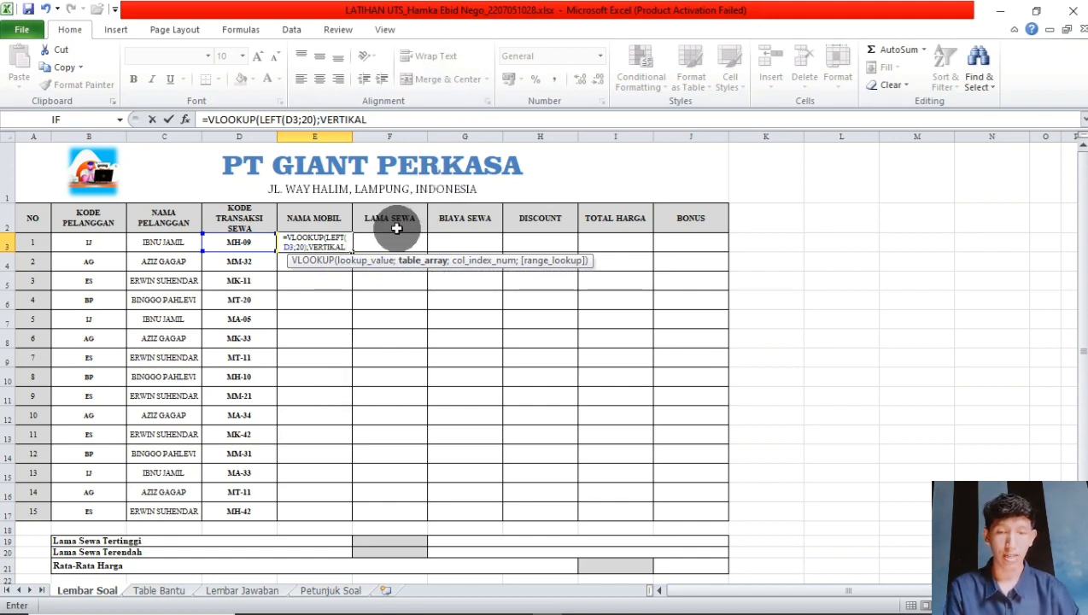
pyautogui.write(';')
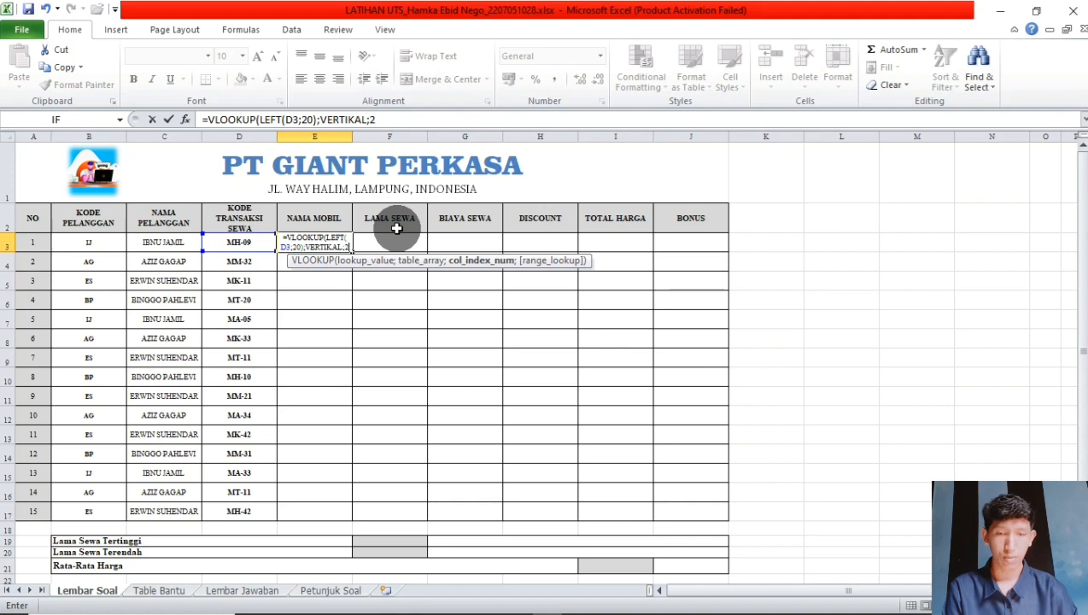
pyautogui.write('2;')
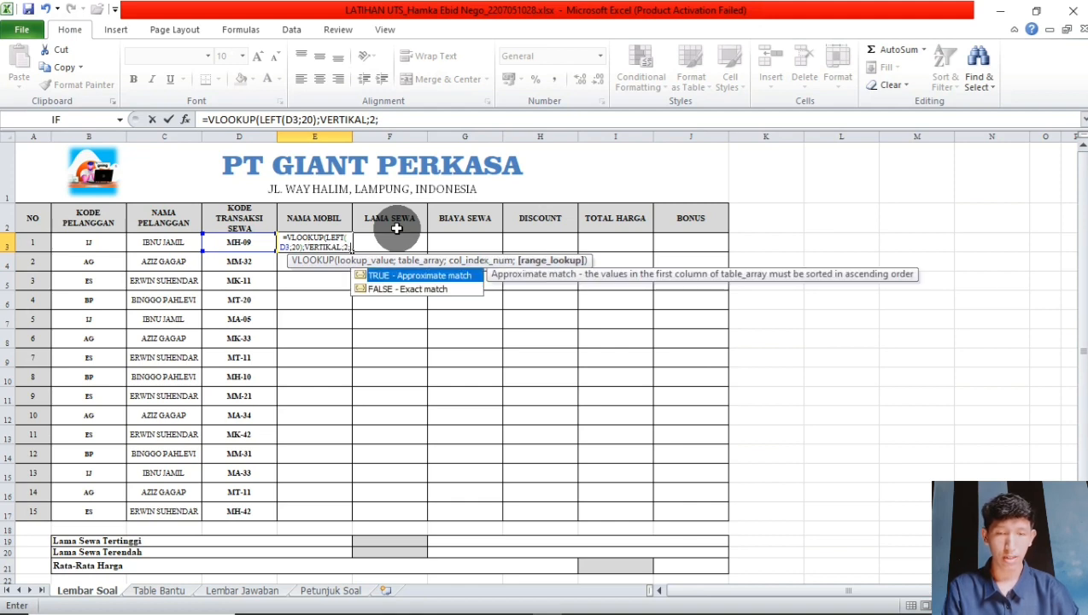
pyautogui.press('Down')
pyautogui.press('Tab')
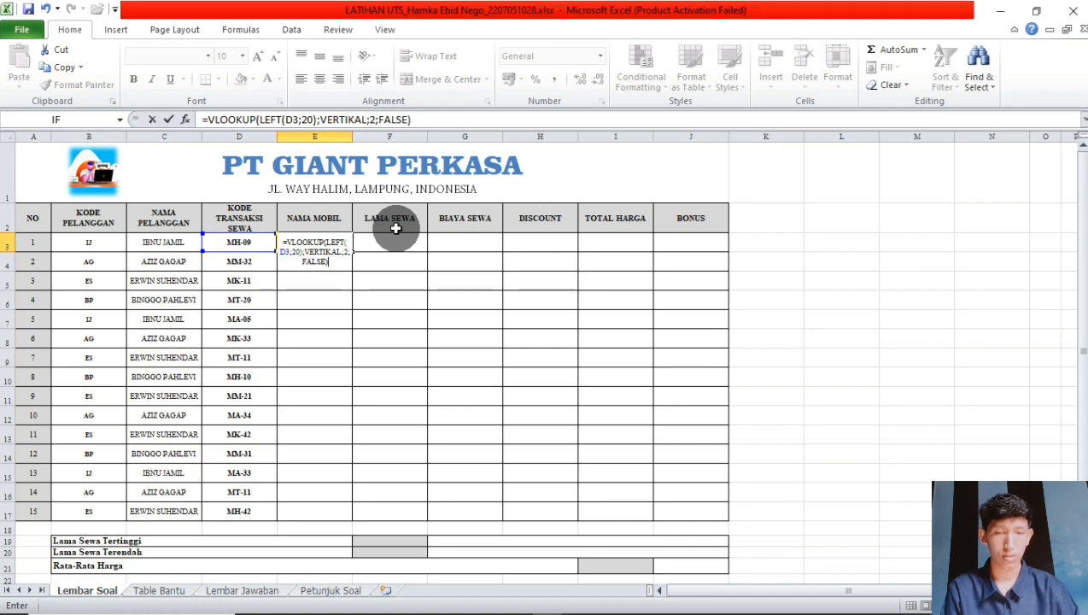
pyautogui.press('Return')
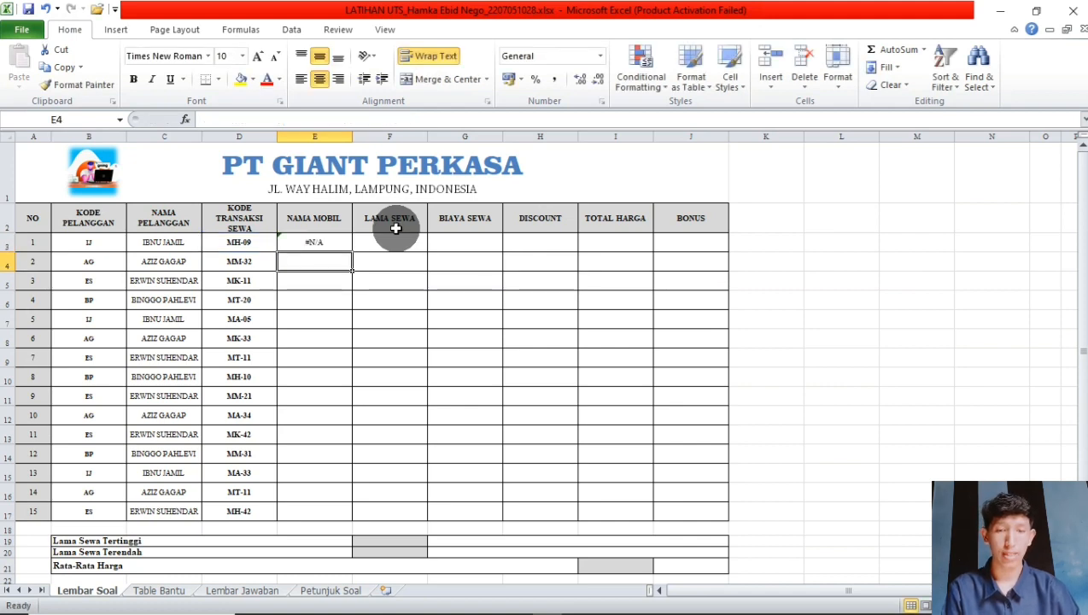
# - Correct the LEFT character count in E3 to 2, making the formula =VLOOKUP(LEFT(D3;2);VERTIKAL;2;FALSE)
pyautogui.click(314, 240)
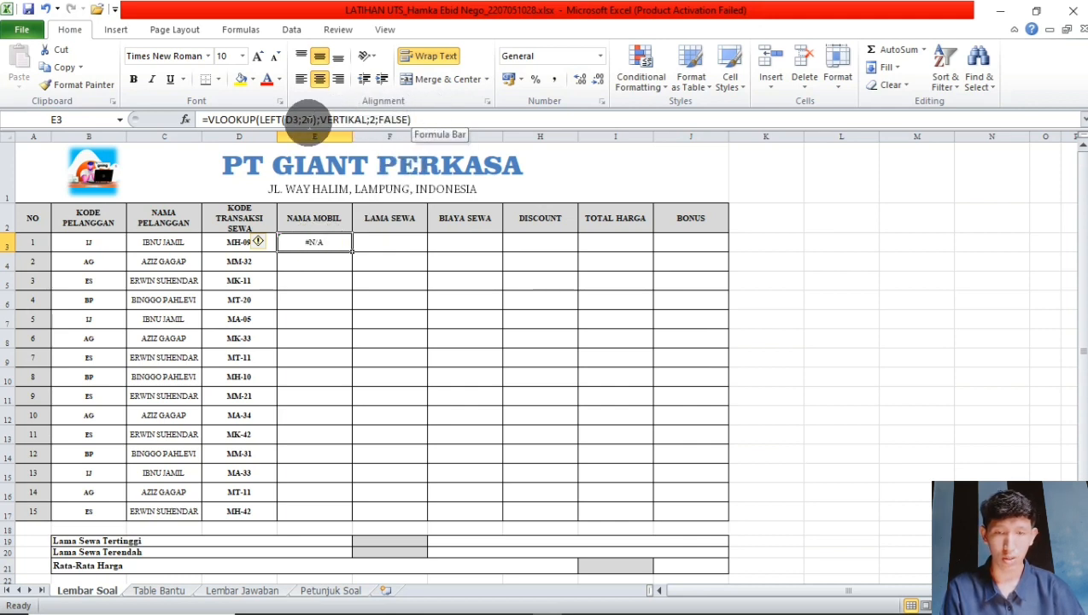
pyautogui.click(313, 120)
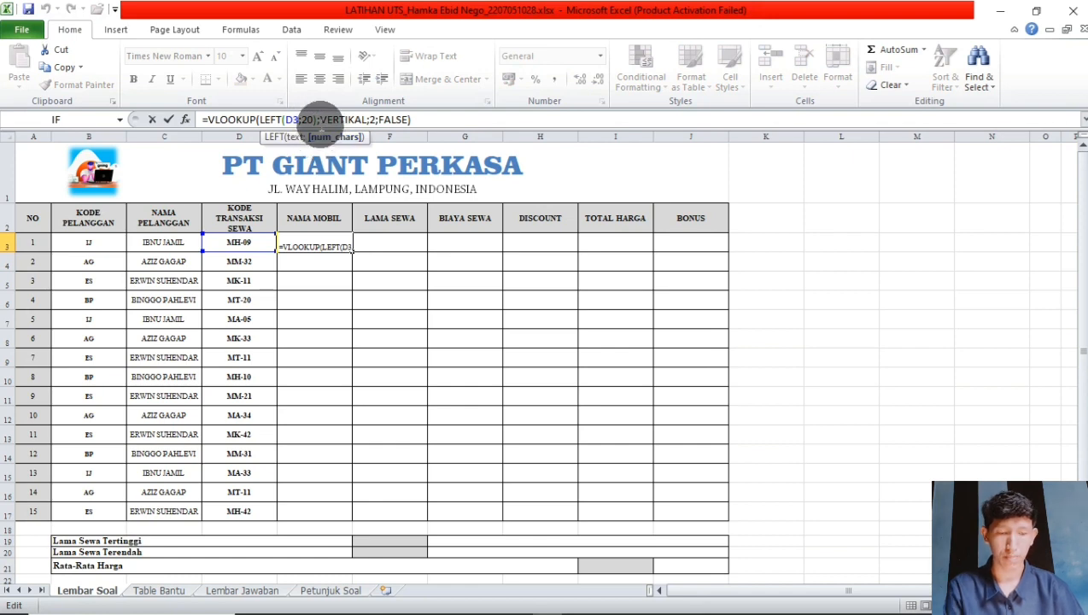
pyautogui.press('BackSpace')
pyautogui.write(')')
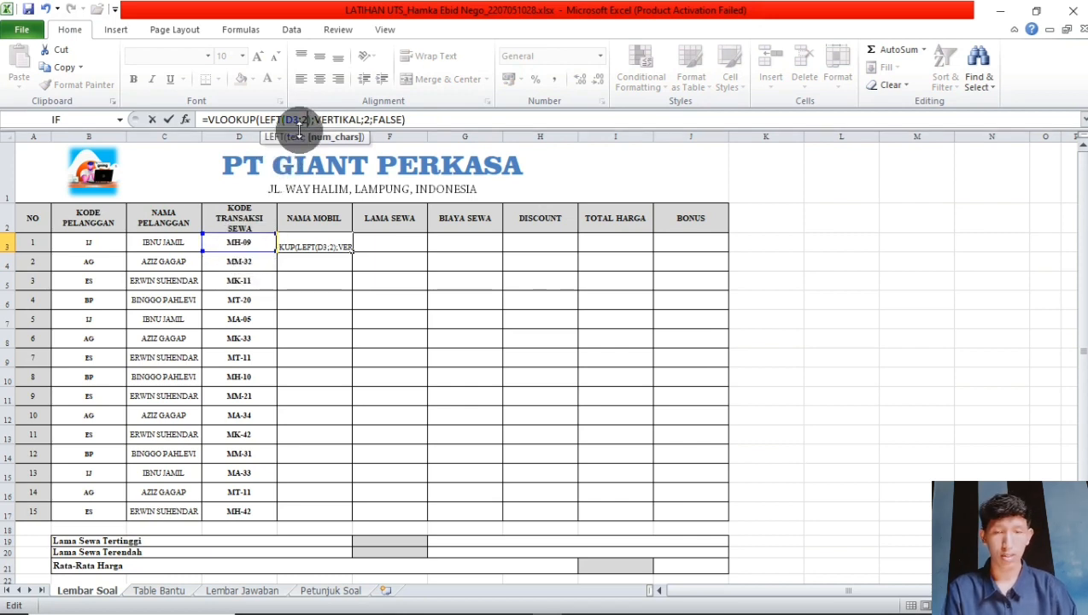
pyautogui.press('Return')
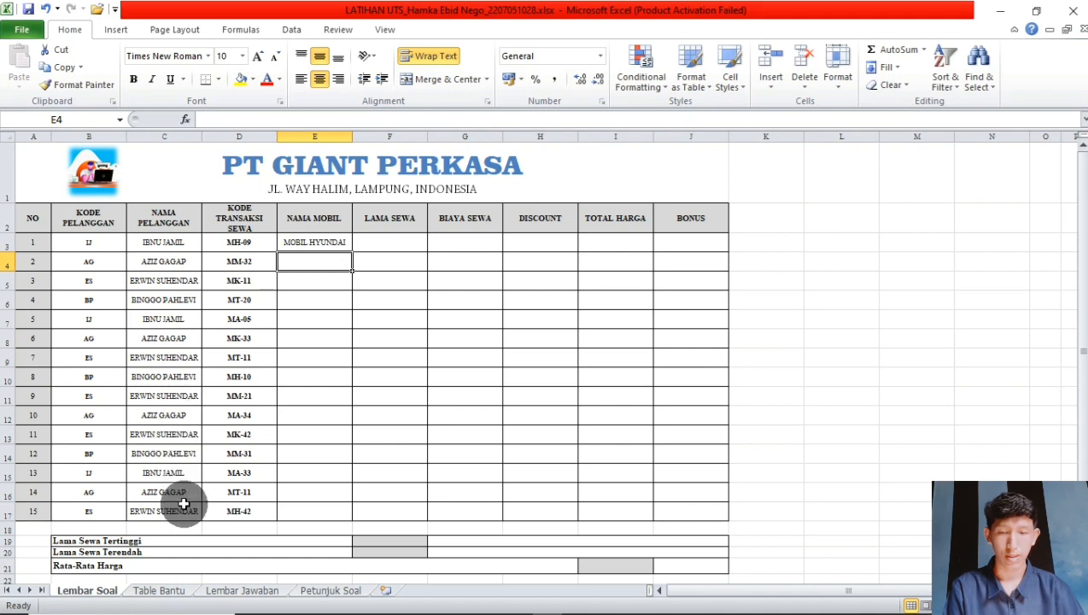
# - Check the E3 car name against TABEL BANTU 2 and copy its formula down the NAMA MOBIL column to E17
pyautogui.click(156, 589)
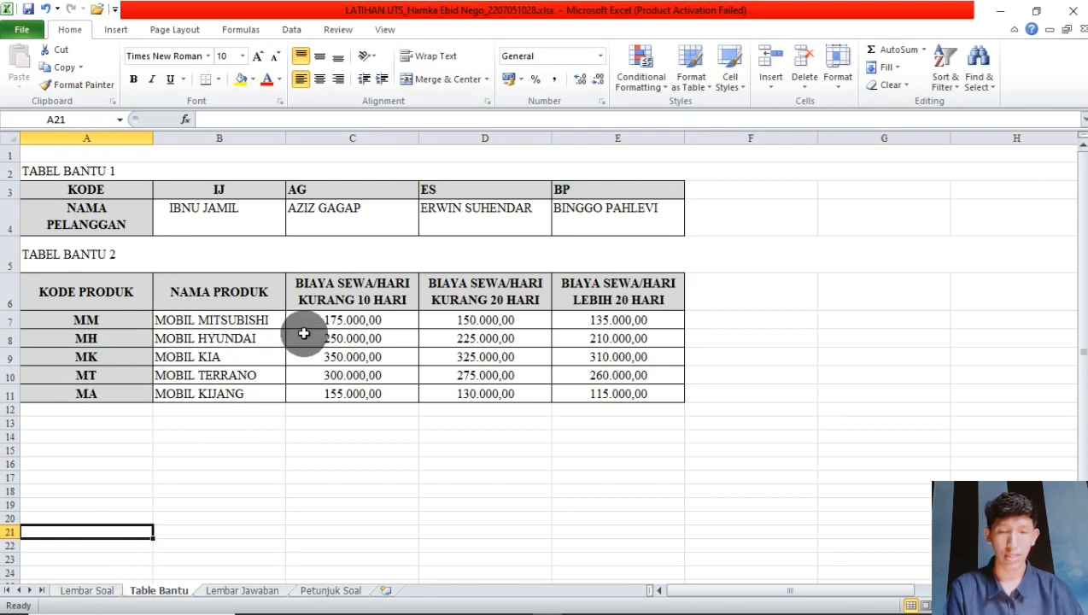
pyautogui.click(109, 586)
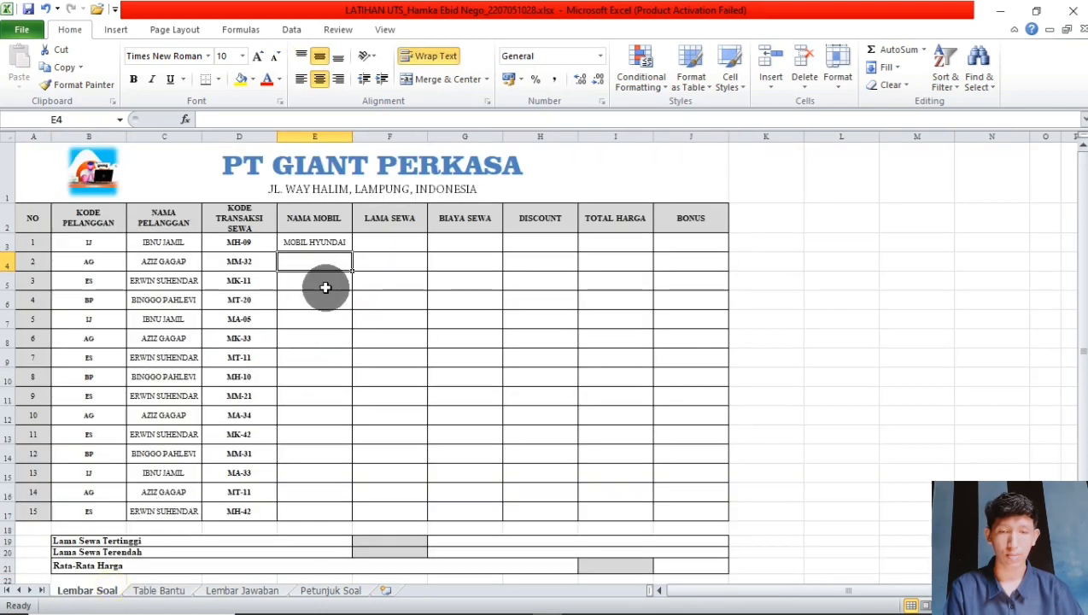
pyautogui.click(342, 247)
pyautogui.doubleClick(352, 250)
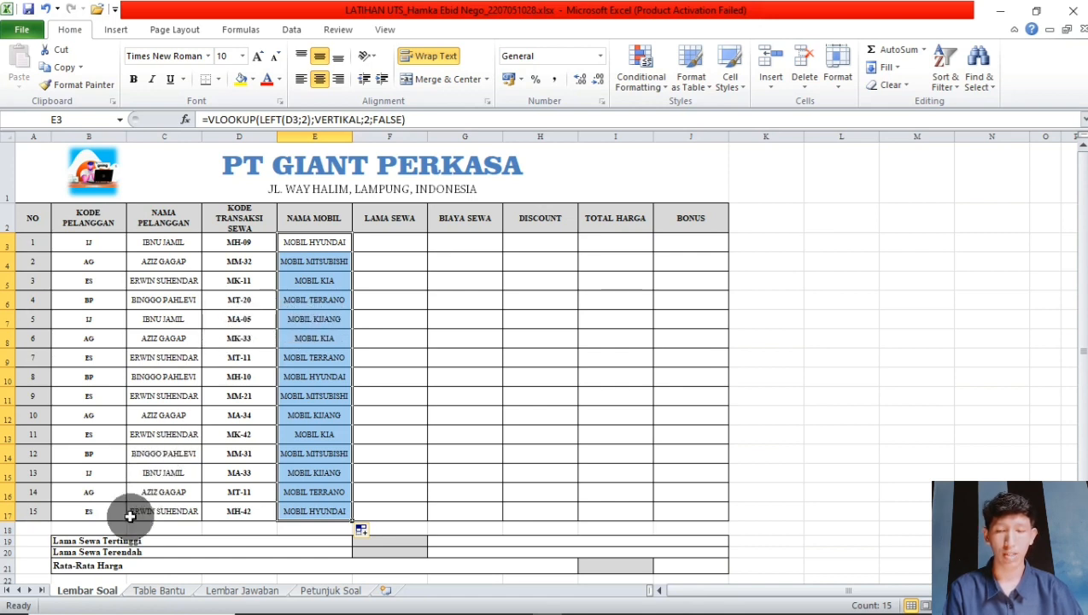
# - Compare the copied NAMA MOBIL entries with the product codes and names in TABEL BANTU 2 on the Table Bantu sheet
pyautogui.click(159, 590)
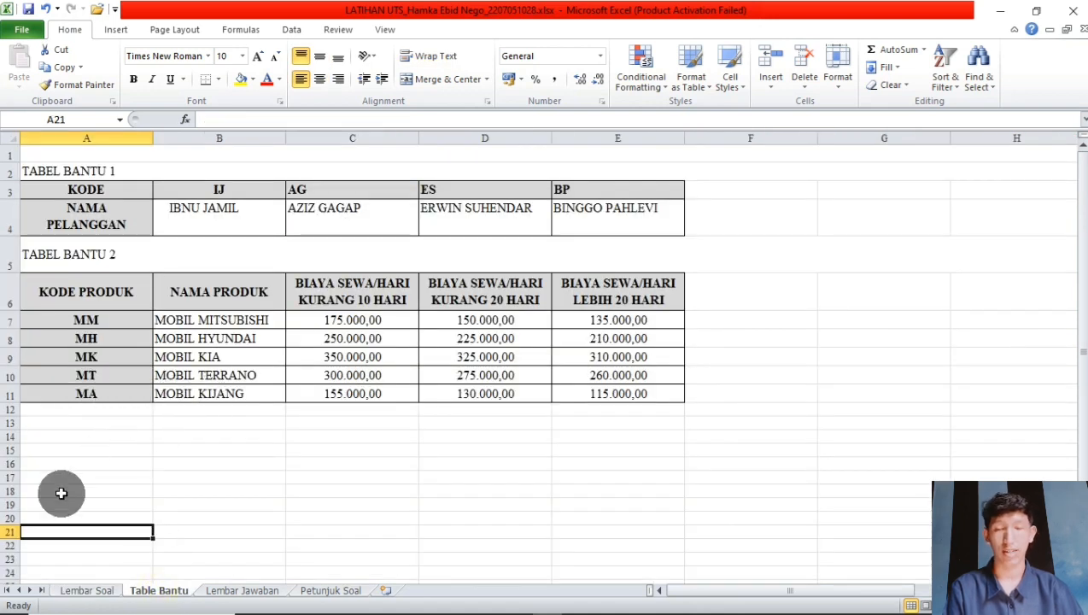
pyautogui.click(111, 592)
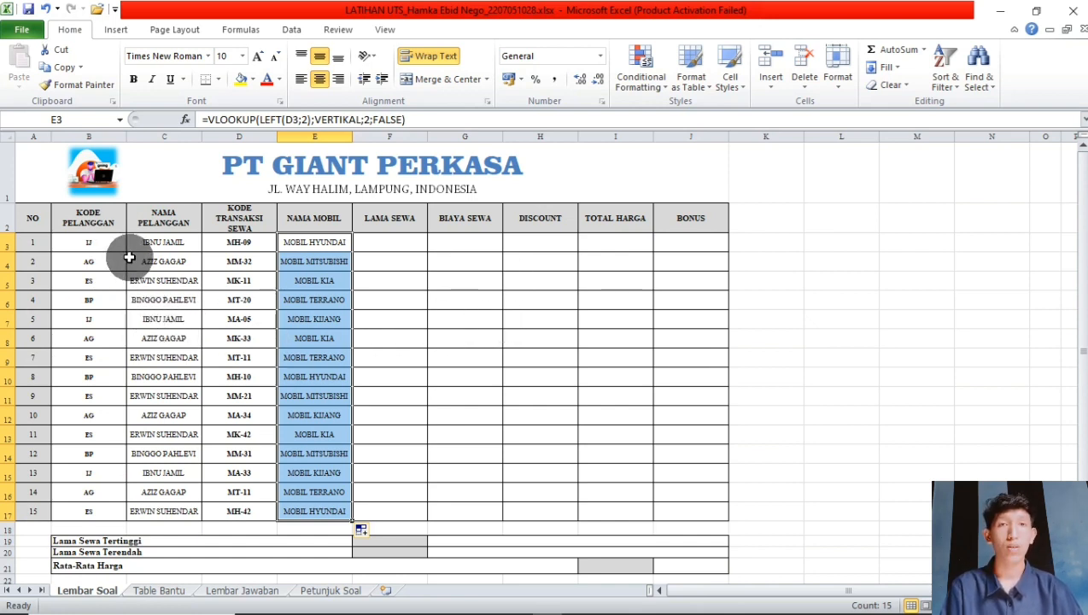
pyautogui.click(157, 590)
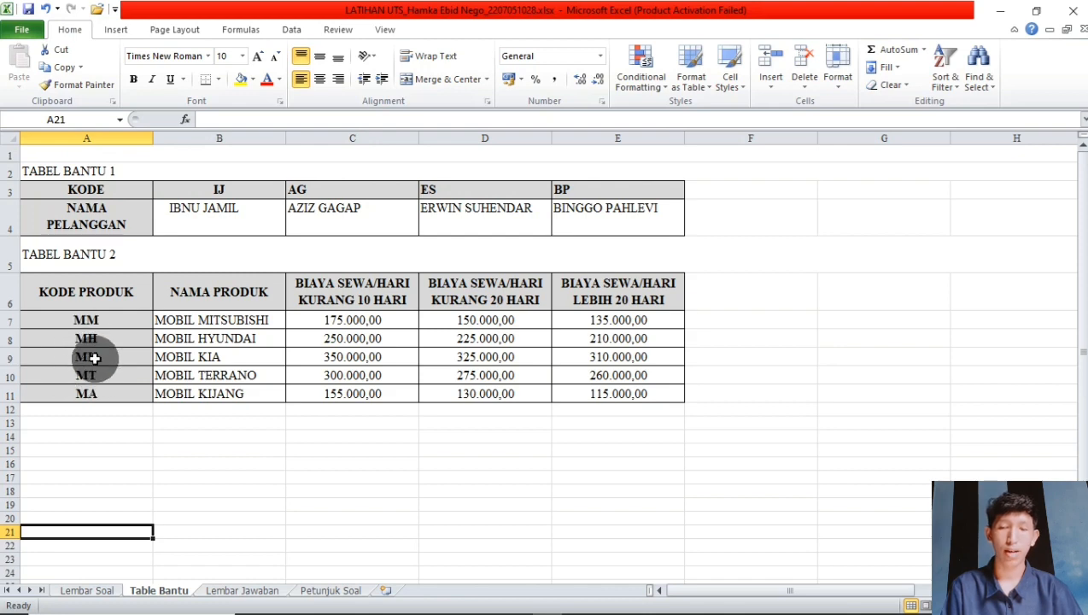
pyautogui.click(87, 590)
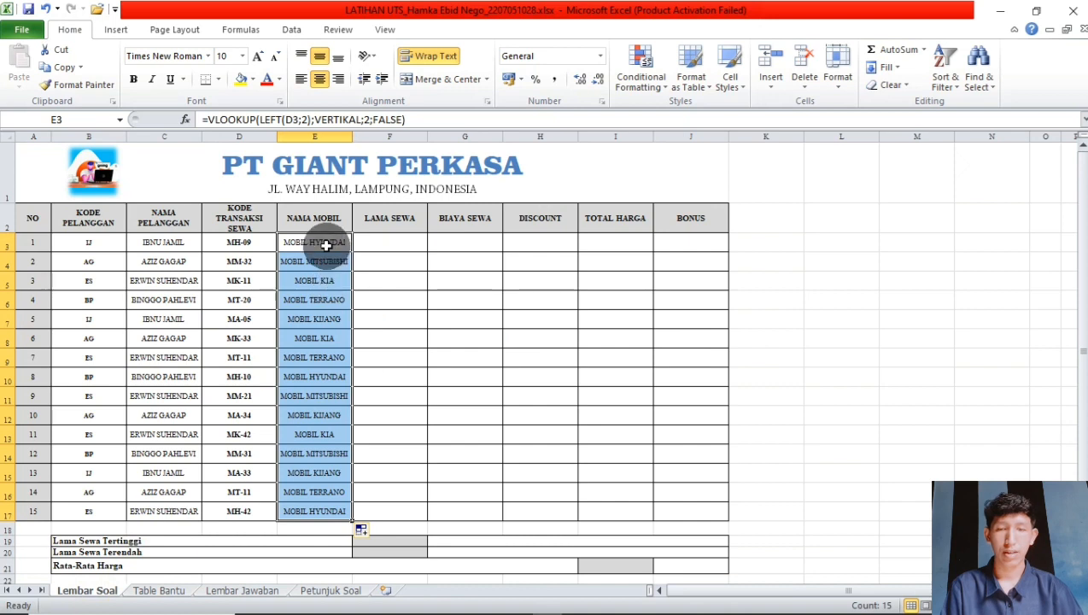
# - Open the HLOOKUP formula in C3 and examine its lookup value, named table, row index and match arguments
pyautogui.click(193, 241)
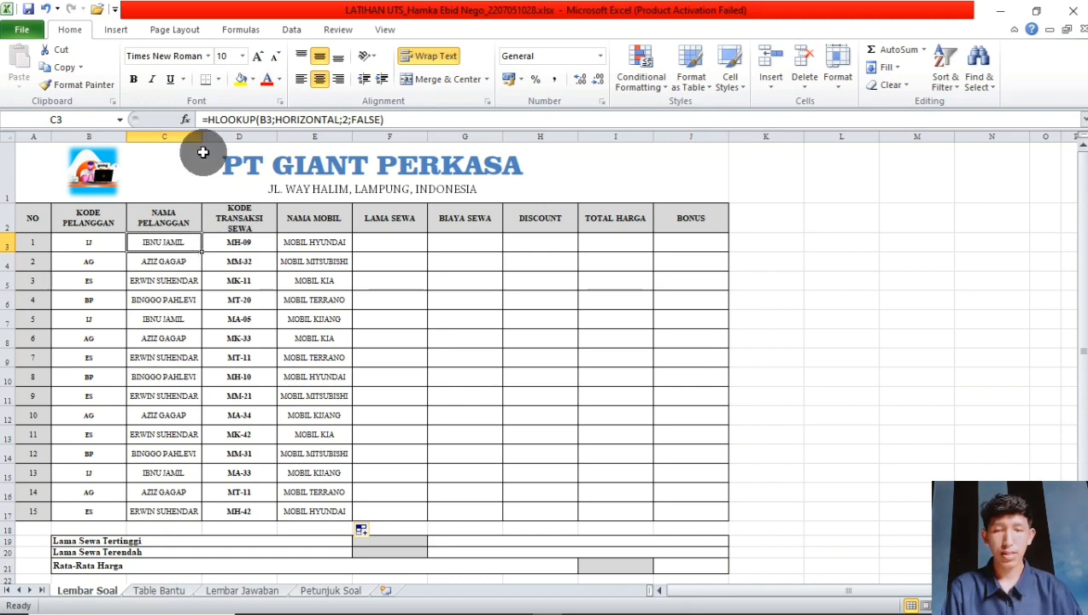
pyautogui.click(208, 119)
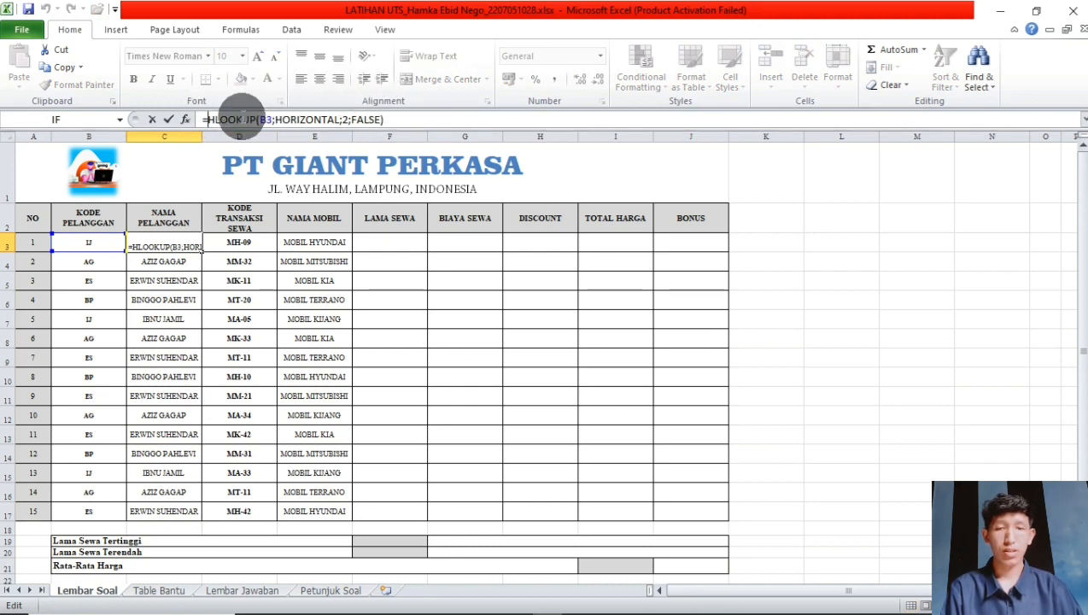
pyautogui.click(243, 120)
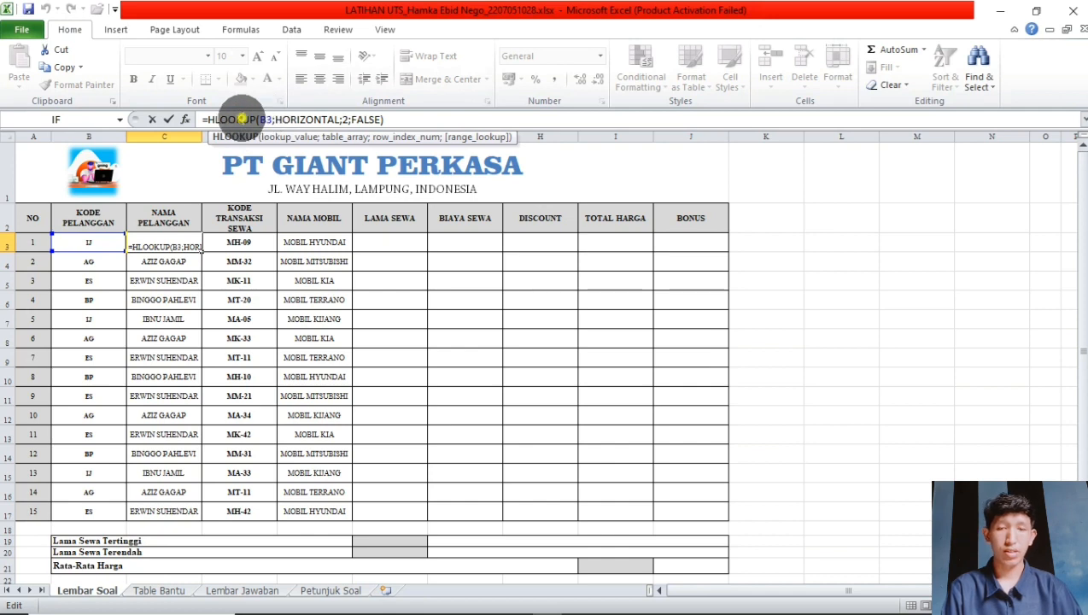
pyautogui.click(272, 120)
pyautogui.click(422, 120)
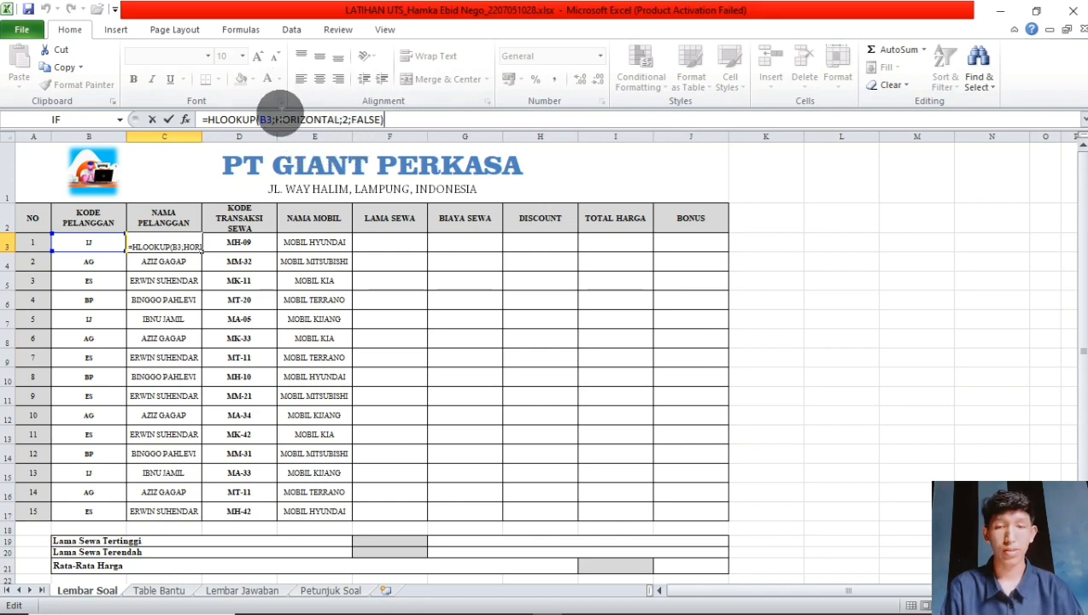
pyautogui.click(274, 120)
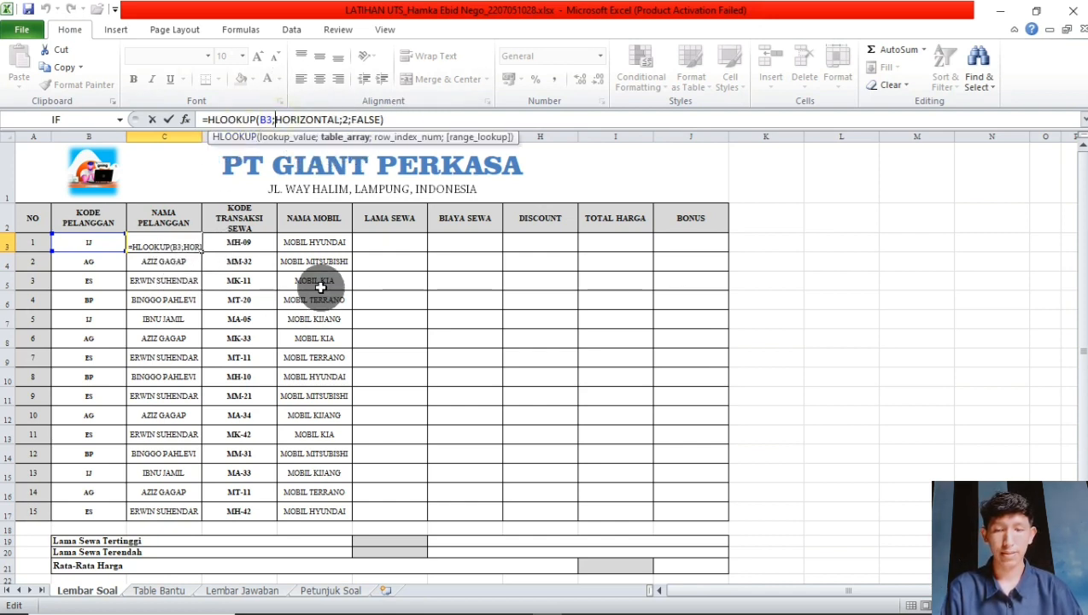
# - Consult the Table Bantu and Lembar Jawaban sheets while the C3 formula is open, and return to Lembar Soal
pyautogui.click(156, 590)
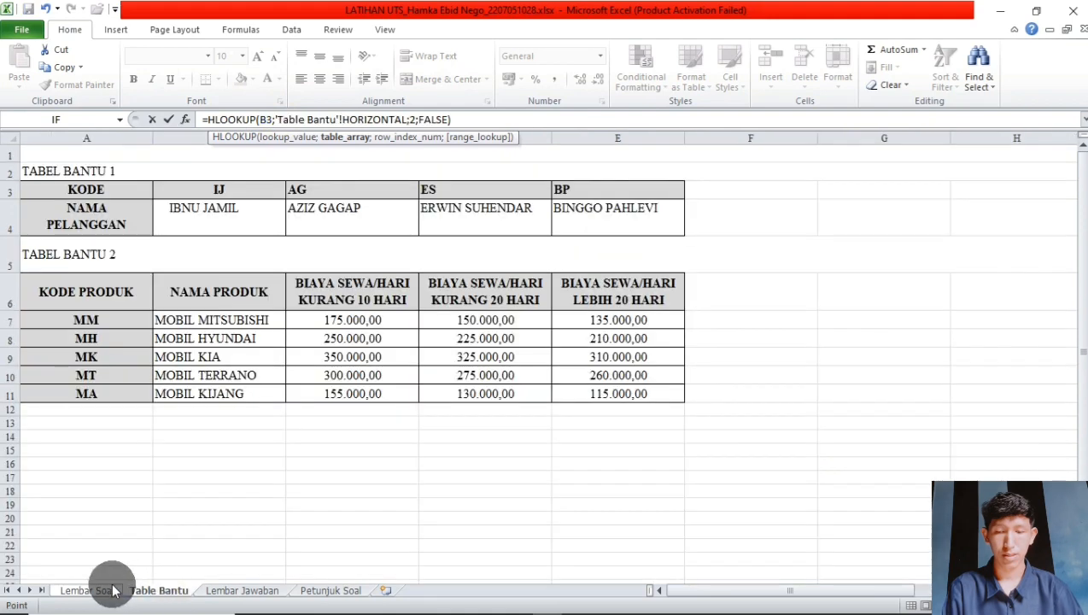
pyautogui.click(114, 582)
pyautogui.click(107, 590)
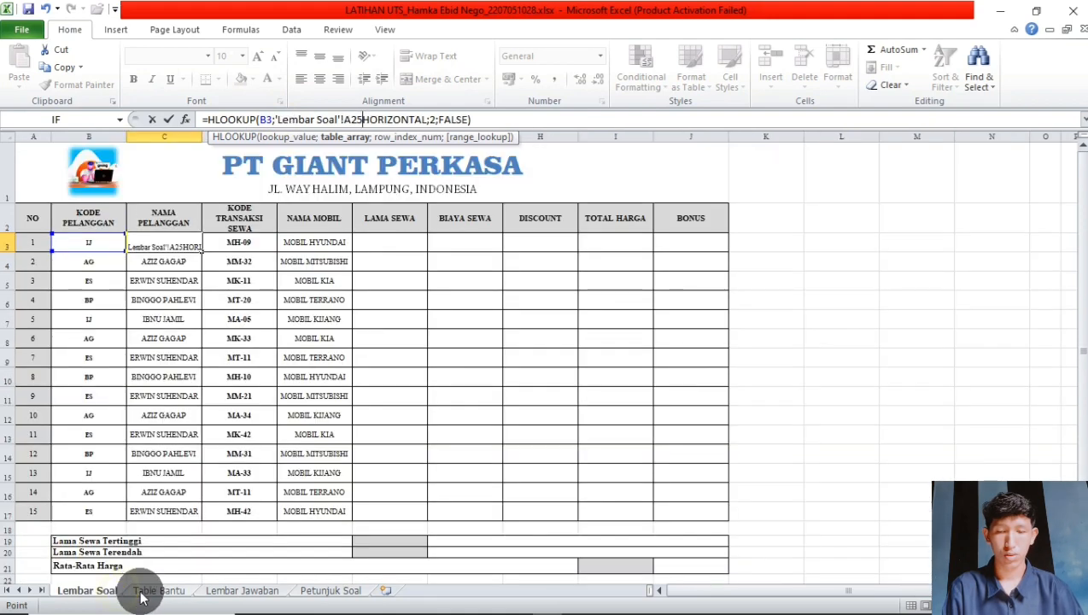
pyautogui.click(142, 595)
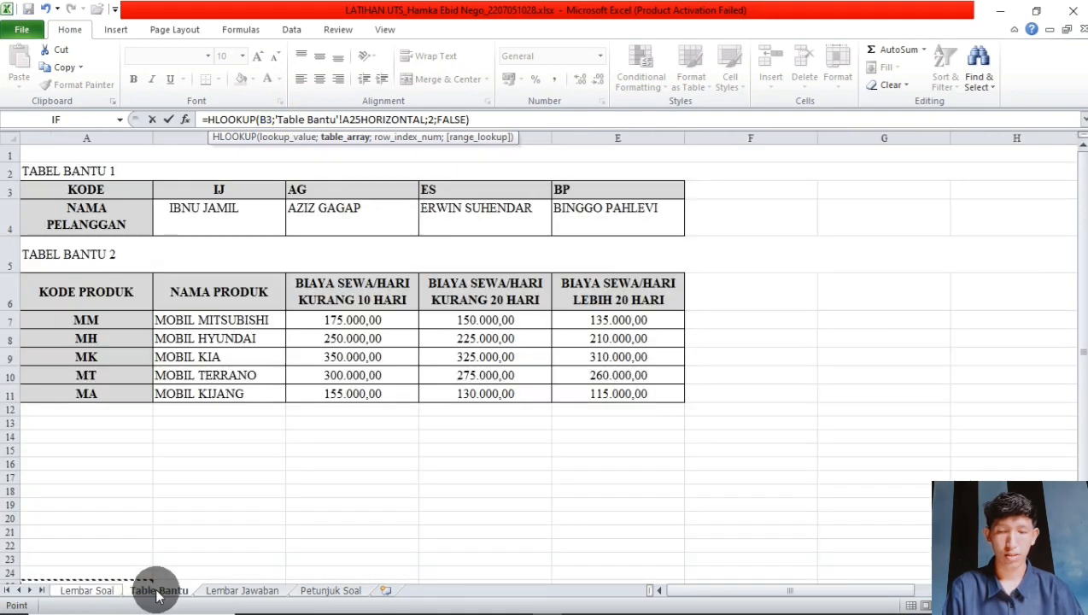
pyautogui.click(227, 596)
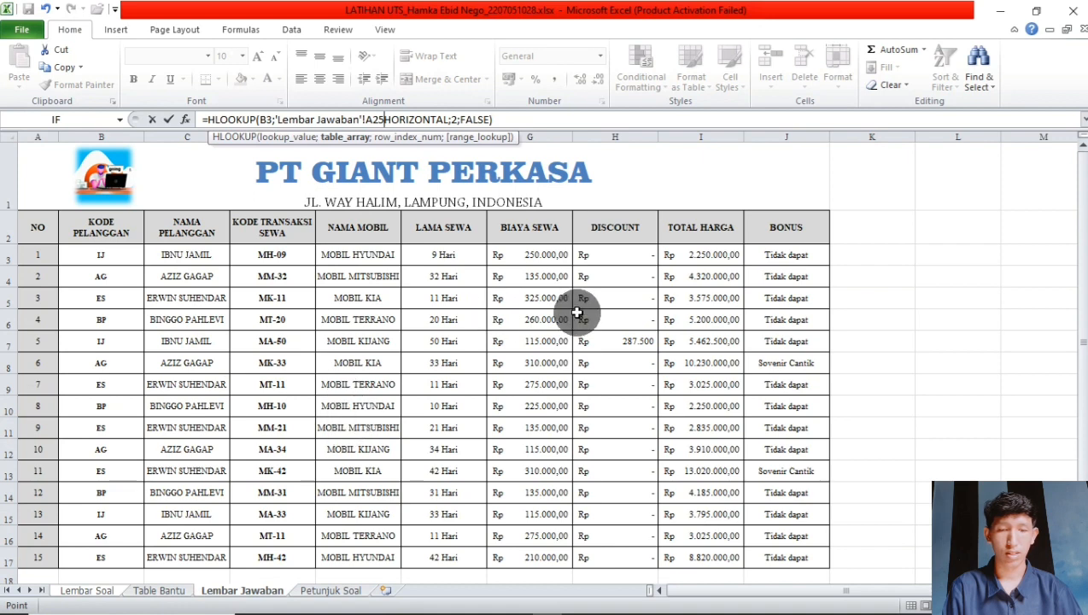
pyautogui.click(90, 591)
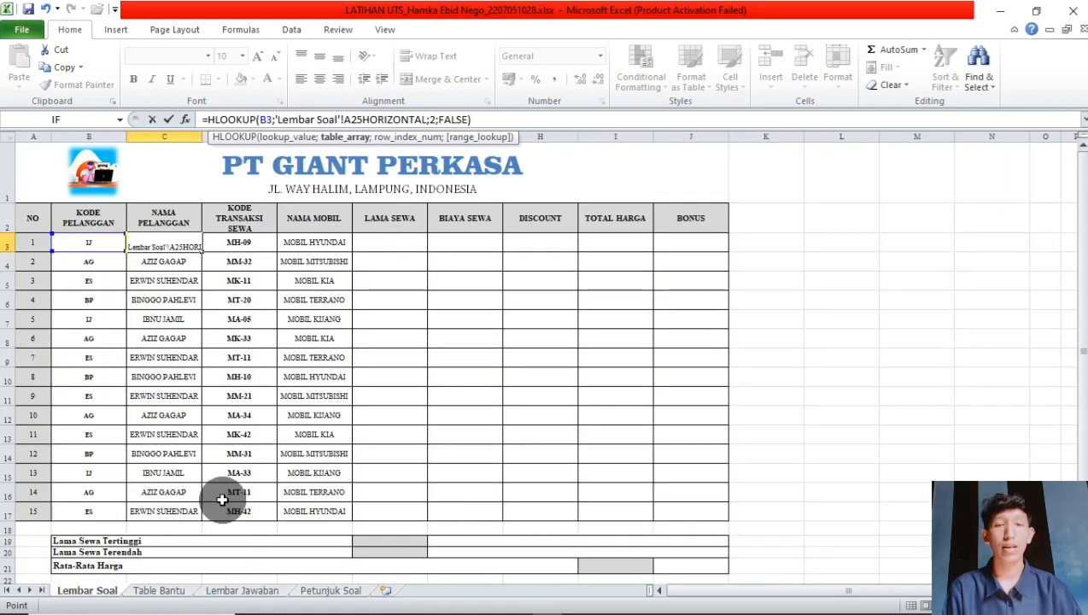